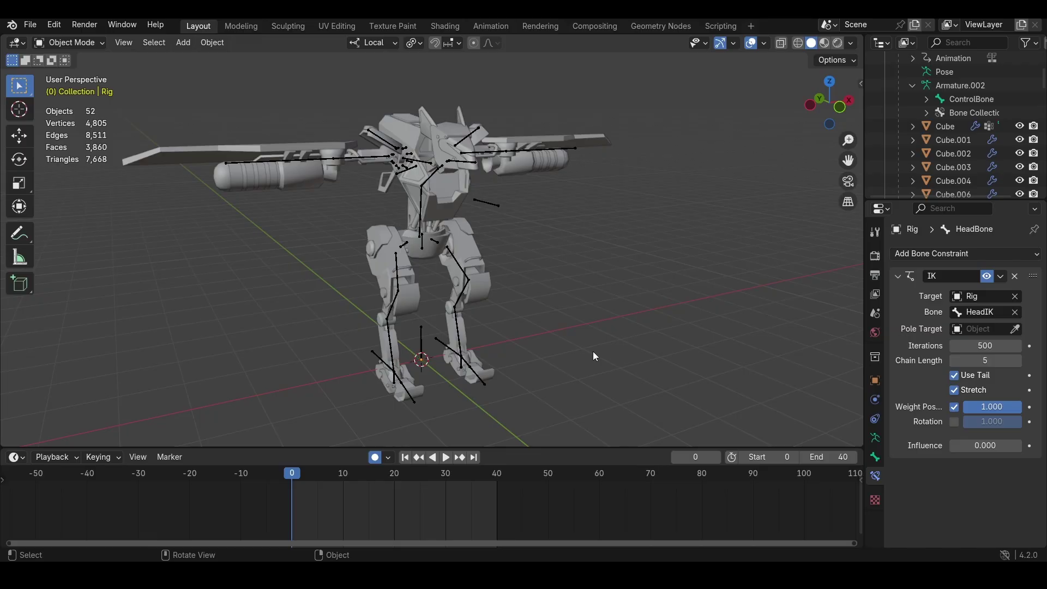
Step: Start an FBX export of the robot rig and name the file StrikersScaling.fbx
middle_click_drag(593, 351, 569, 347)
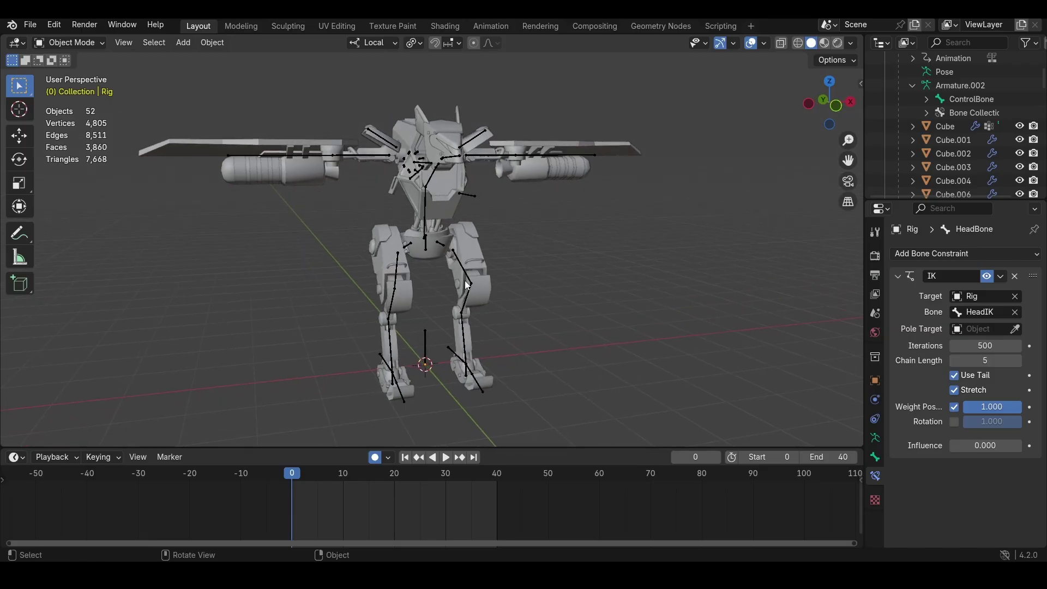
middle_click_drag(465, 280, 508, 283)
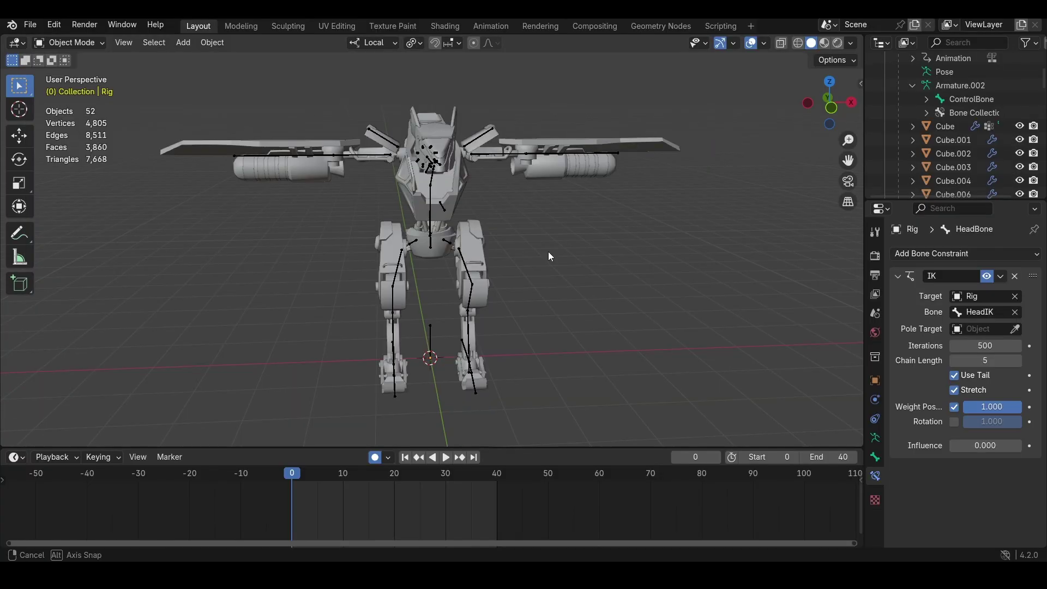
middle_click_drag(548, 251, 605, 244)
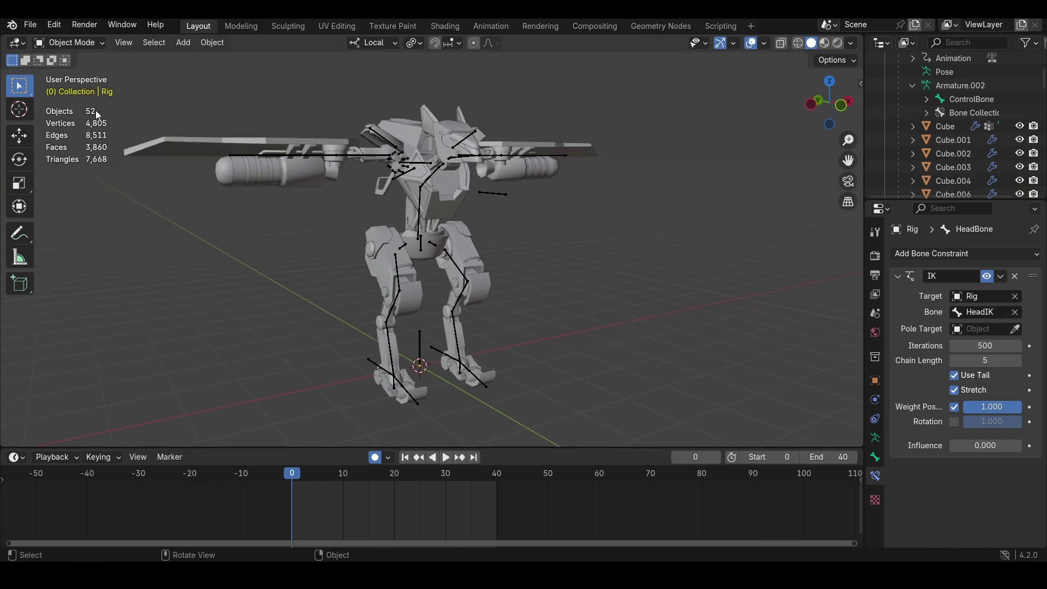
left_click(31, 26)
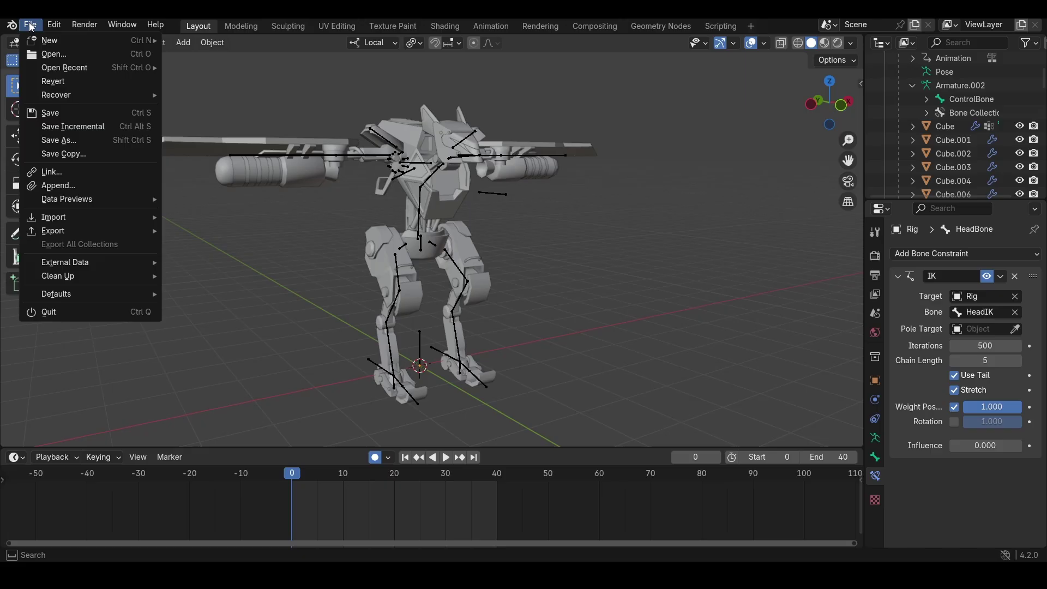
mouse_move(80, 233)
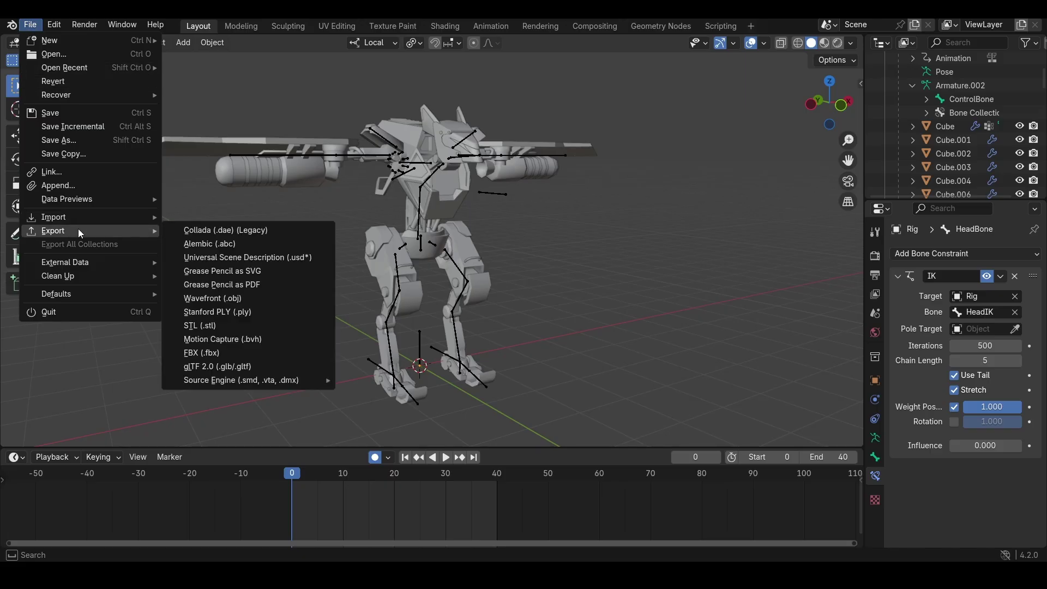
left_click(230, 355)
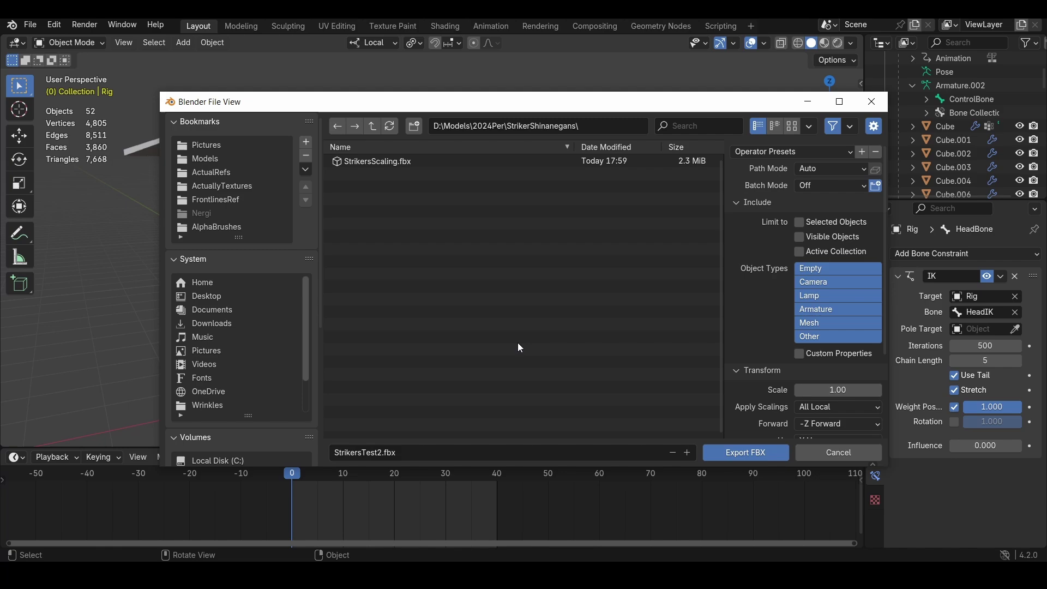
left_click(378, 453)
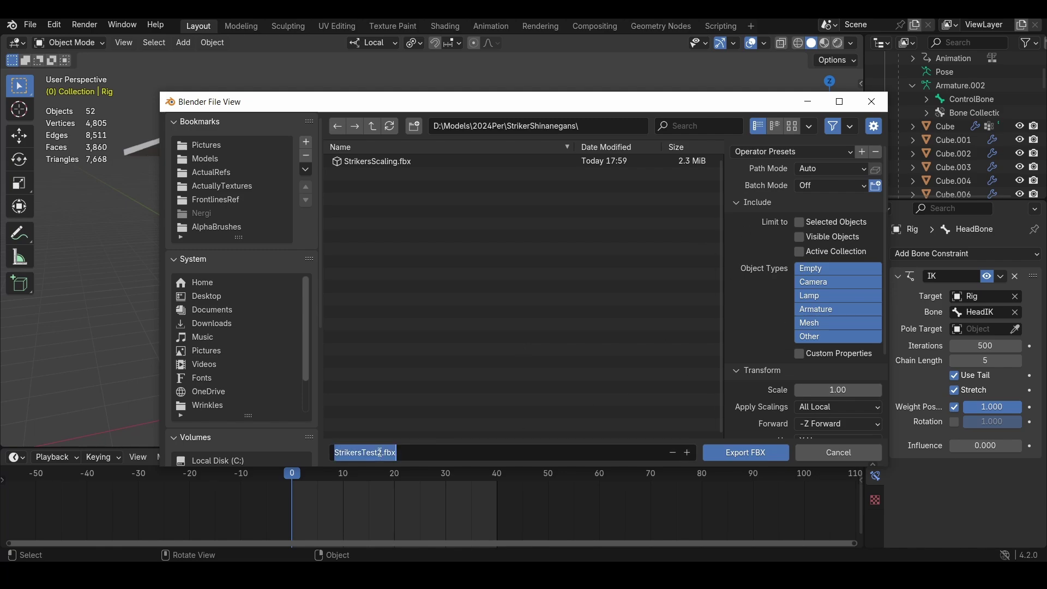
left_click_drag(382, 453, 364, 454)
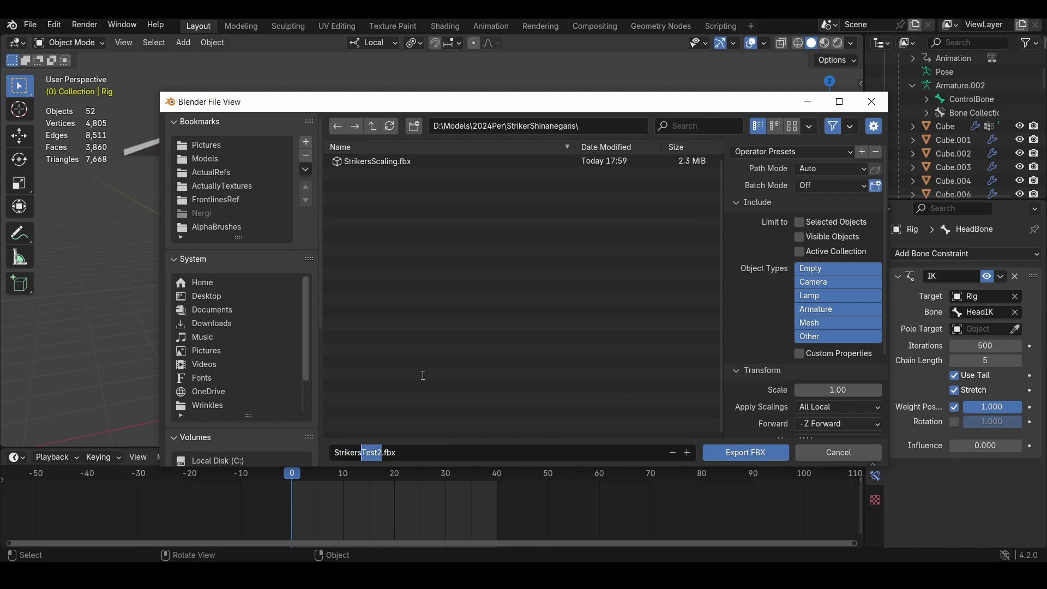
type("Scaling")
key("Return")
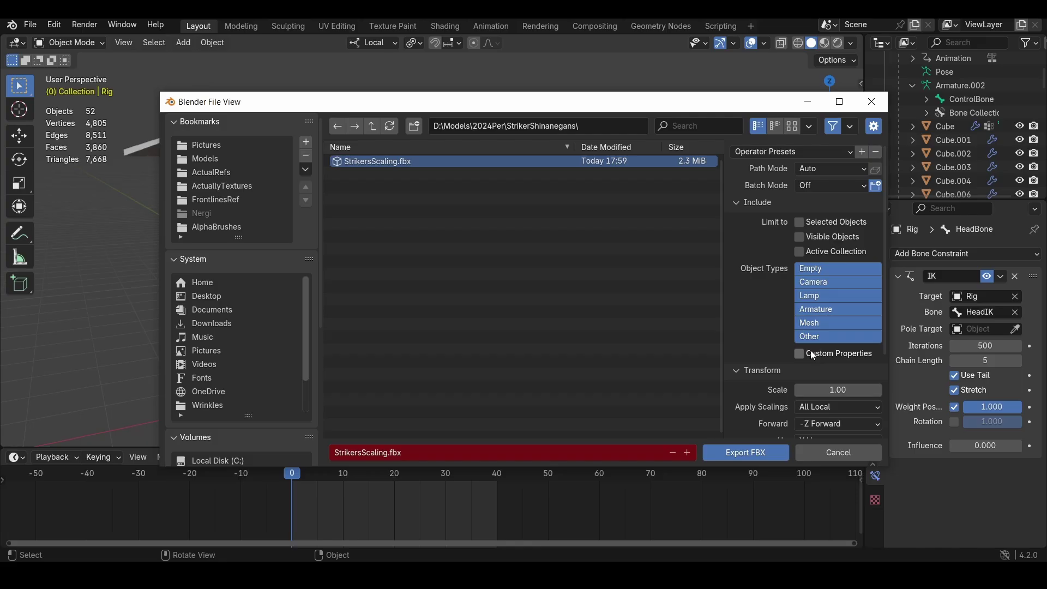
Step: Limit the exported object types to Armature and Mesh
left_click(830, 323)
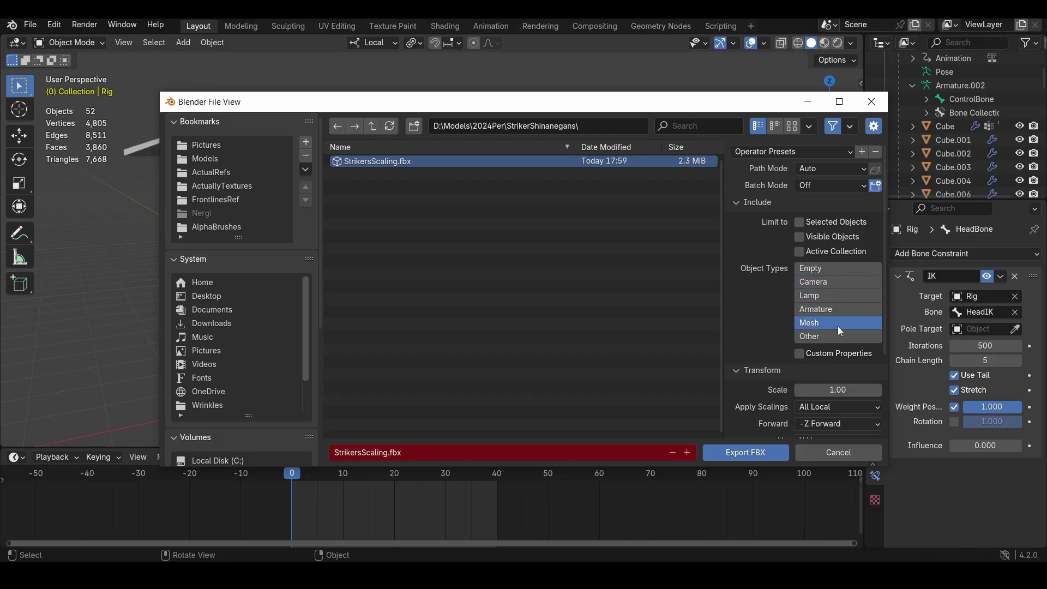
left_click(823, 295)
left_click(822, 270)
left_click(819, 334)
left_click(820, 296)
left_click(821, 282)
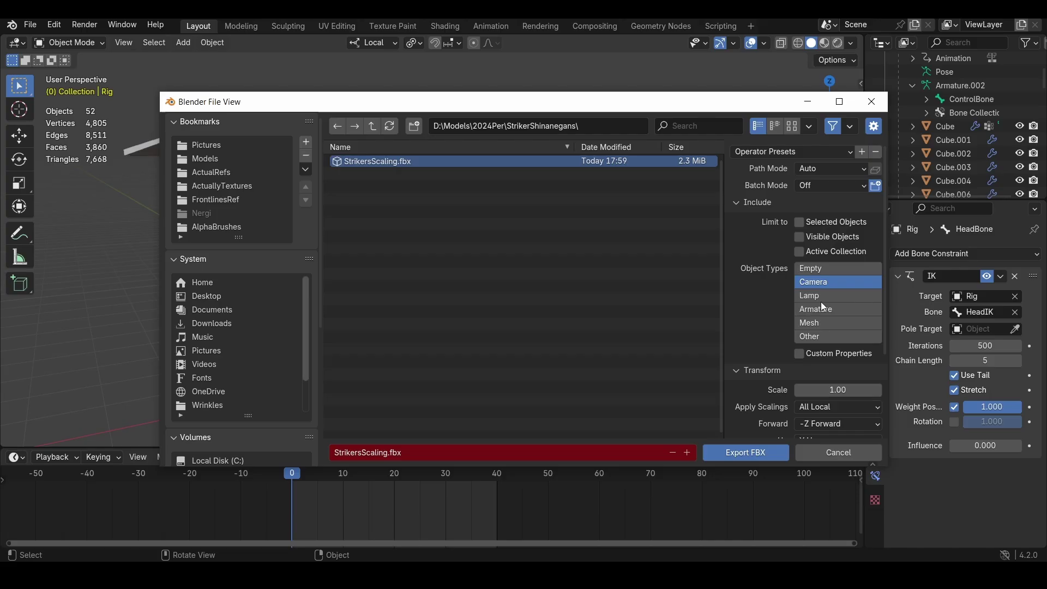
mouse_move(821, 302)
left_mouse_down()
mouse_move(828, 272)
mouse_move(827, 307)
left_mouse_up()
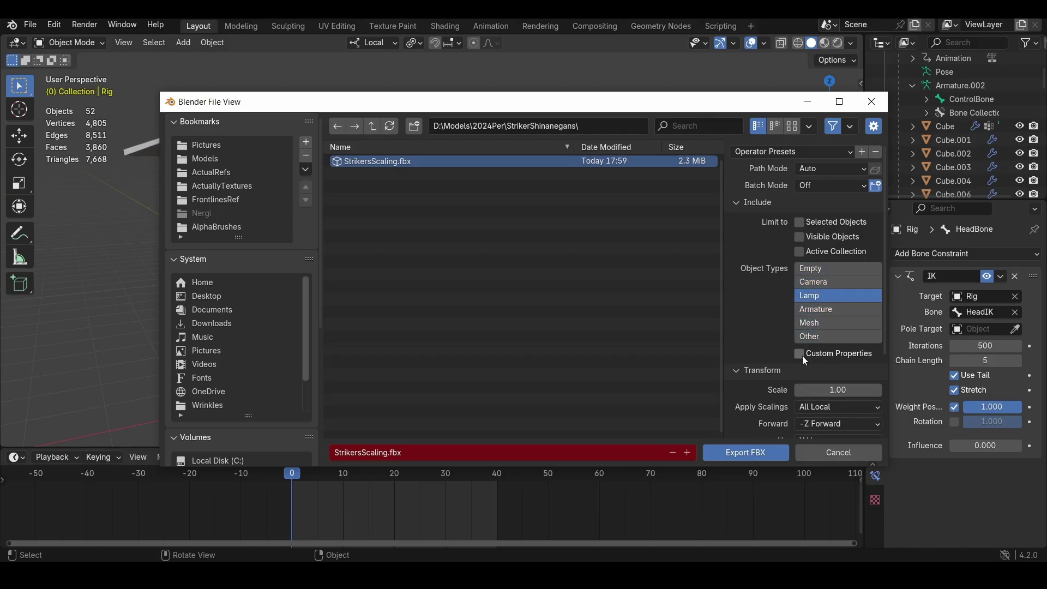
left_click(822, 325)
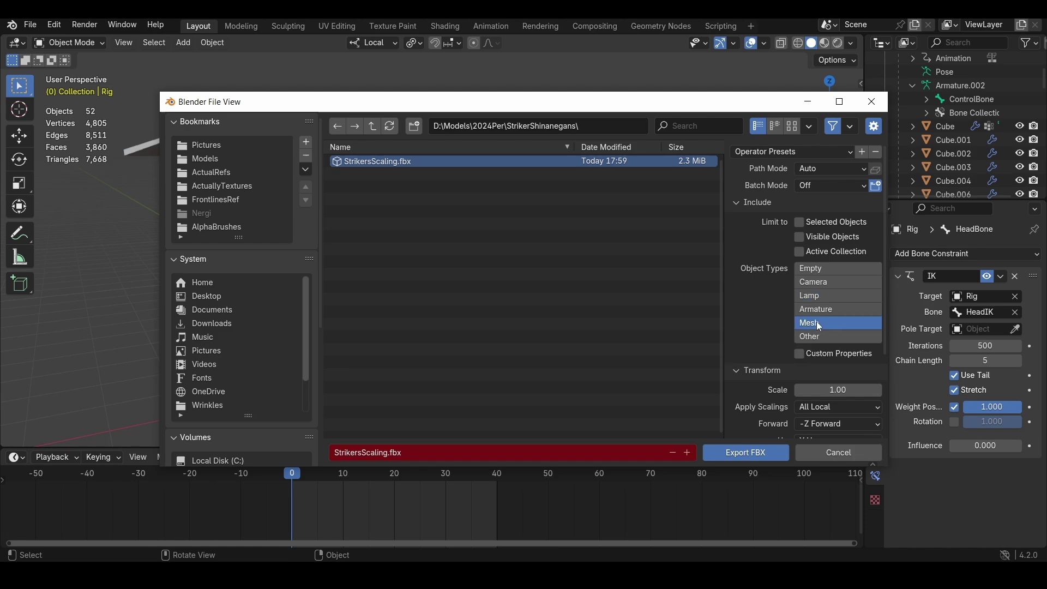
left_click(816, 310, "shift")
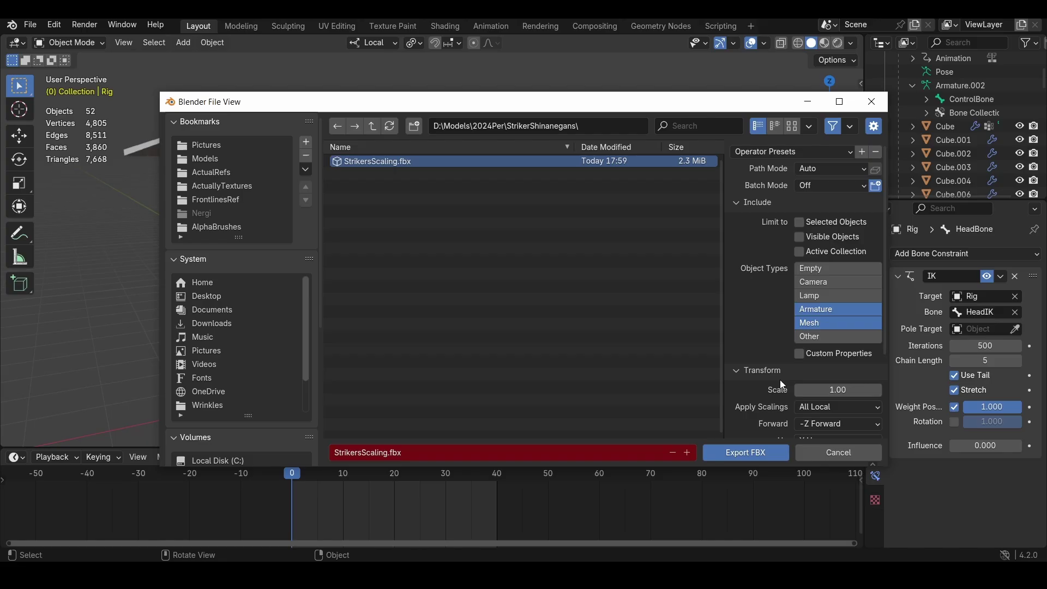
Step: Review the transform and armature export options, and export the FBX over the existing StrikersScaling.fbx
scroll(780, 382, "down", 5)
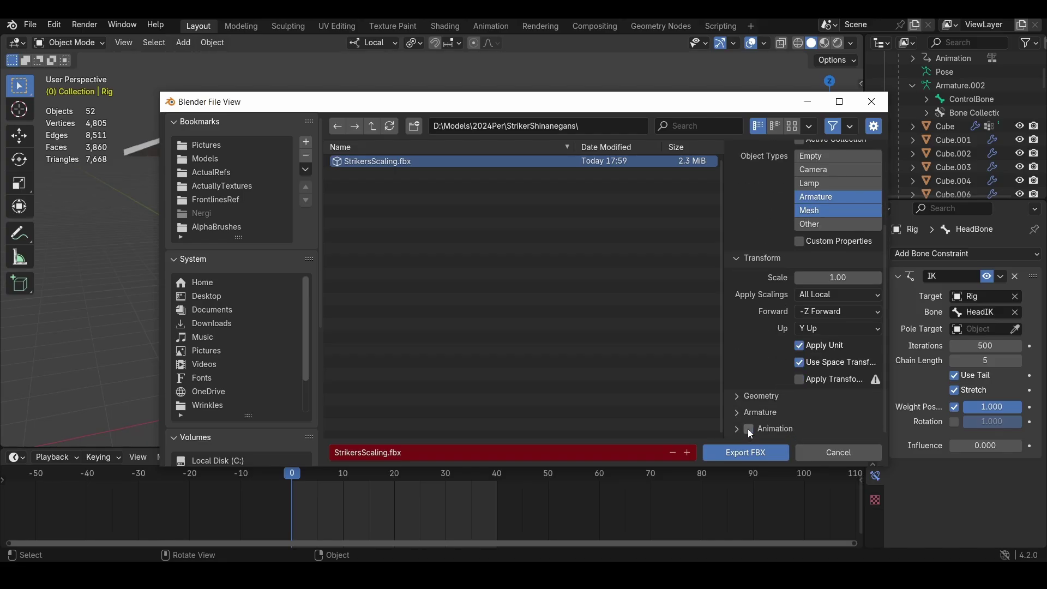
left_click(772, 413)
scroll(774, 407, "down", 4)
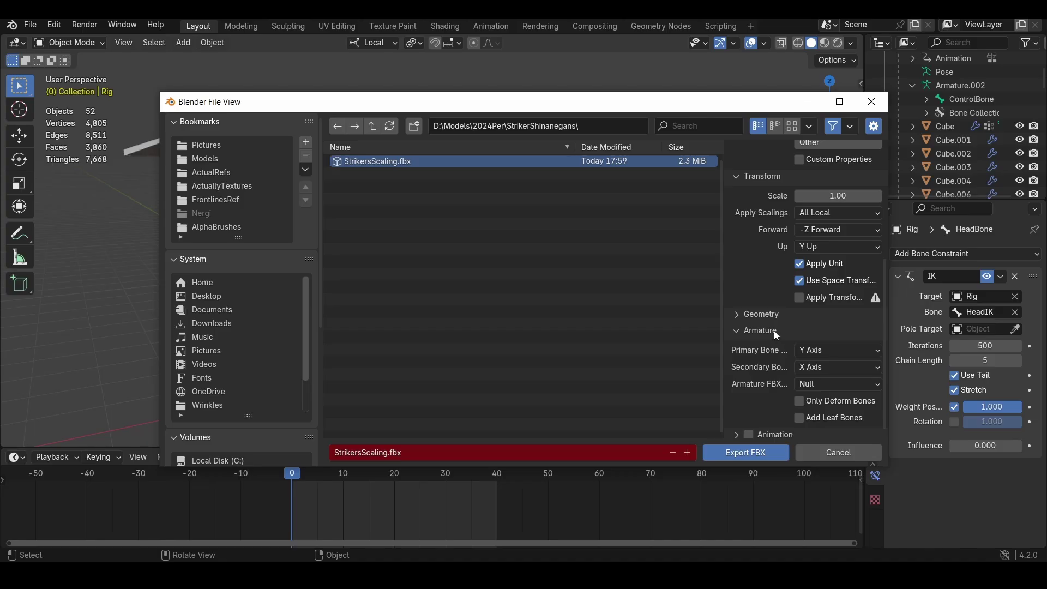
scroll(774, 330, "up", 3)
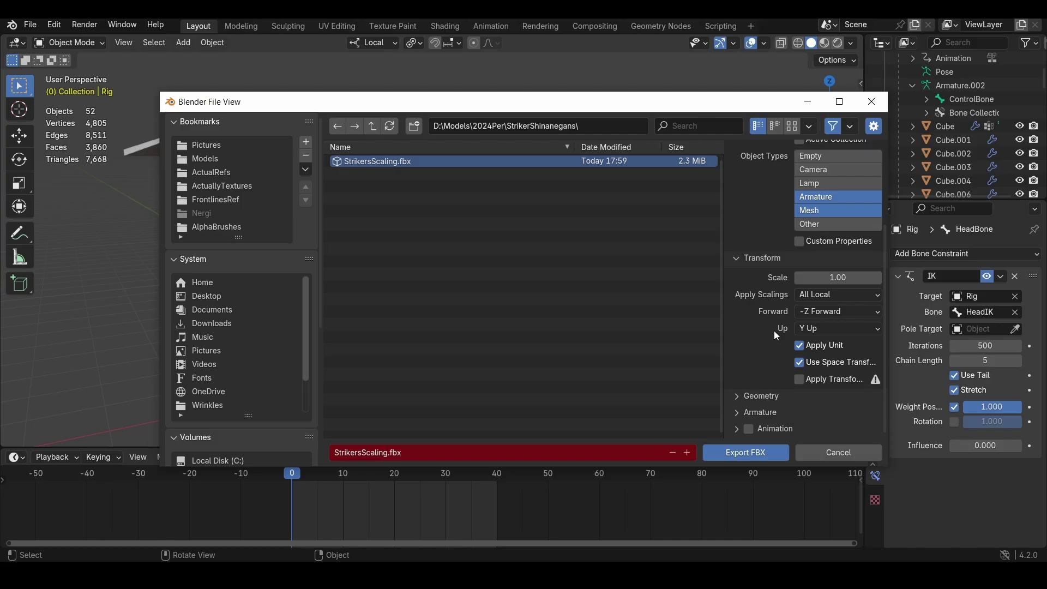
scroll(779, 409, "up", 4)
scroll(780, 409, "down", 3)
scroll(781, 405, "up", 3)
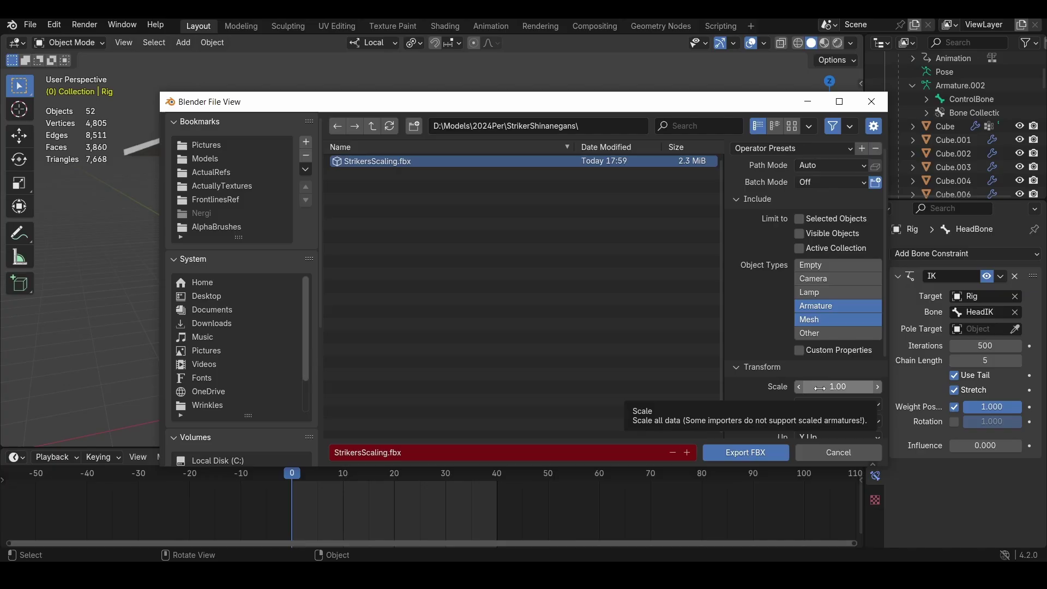
scroll(773, 407, "down", 5)
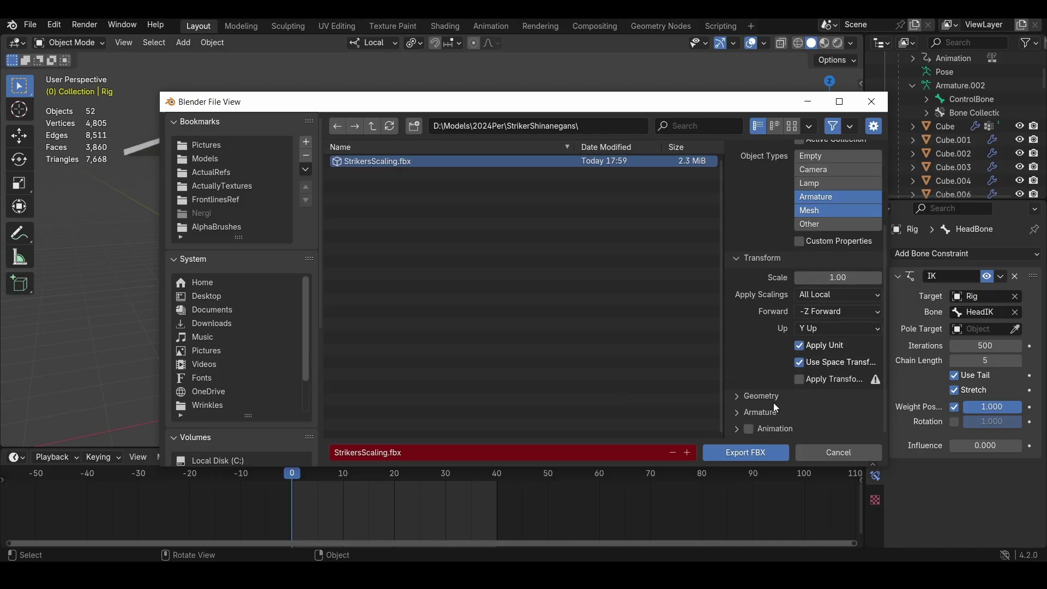
left_click(744, 453)
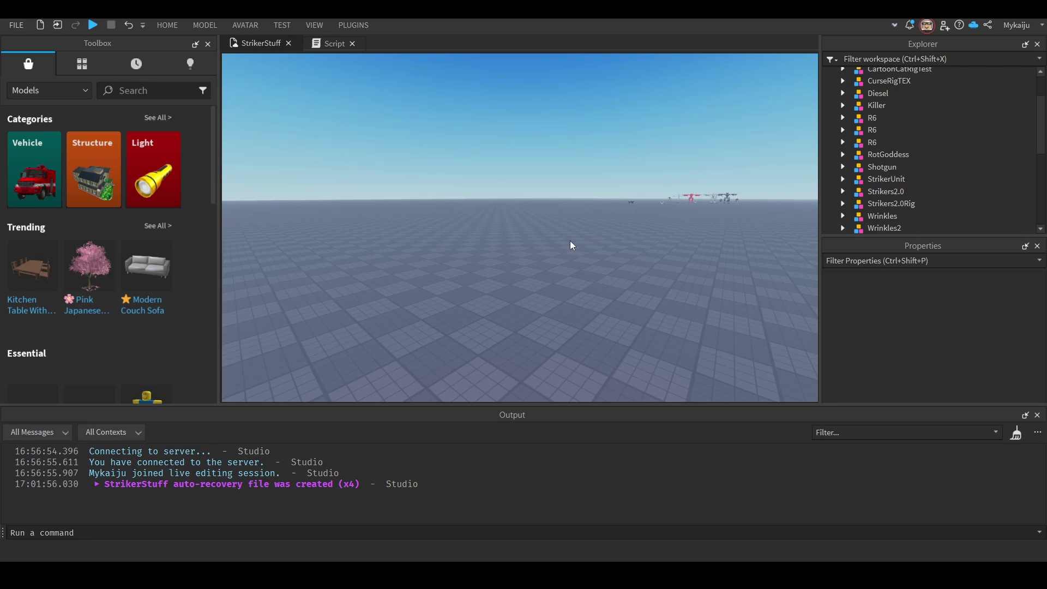
Step: Switch to Roblox Studio and load StrikersScaling.fbx into the 3D importer
right_click_drag(571, 240, 598, 234)
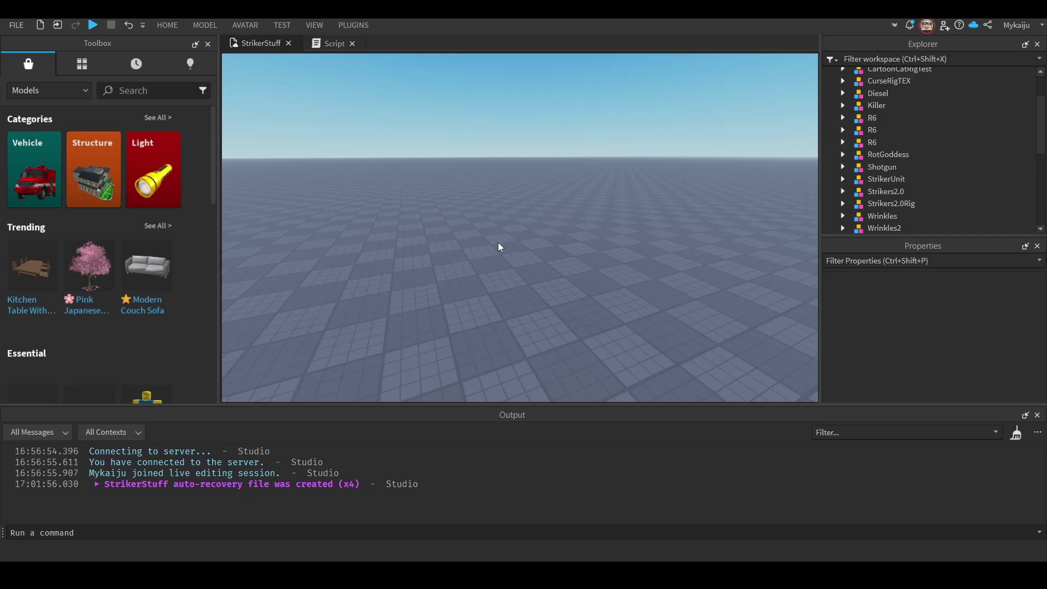
left_click(169, 26)
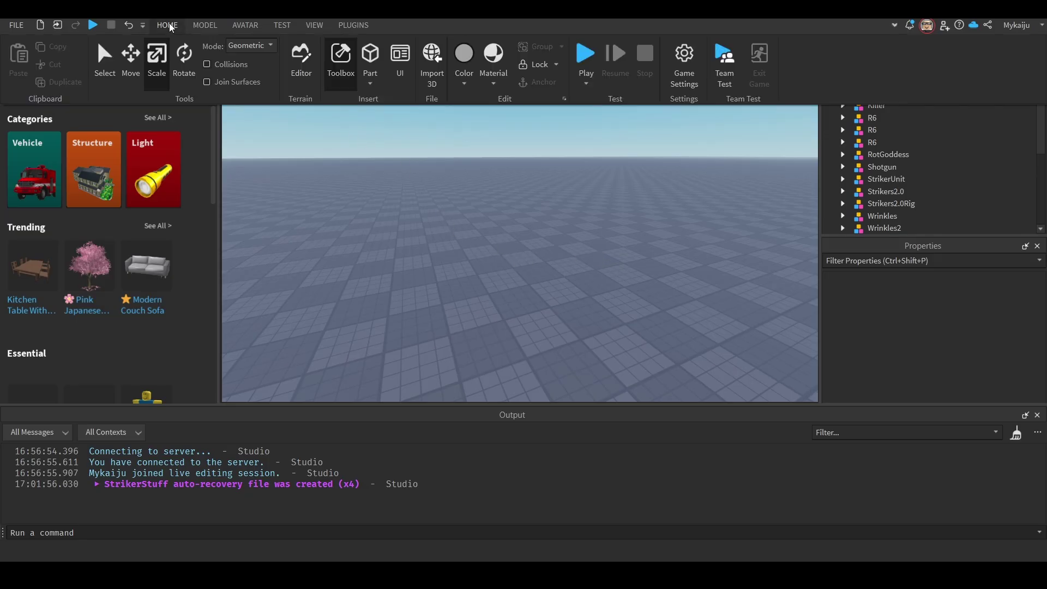
left_click(436, 57)
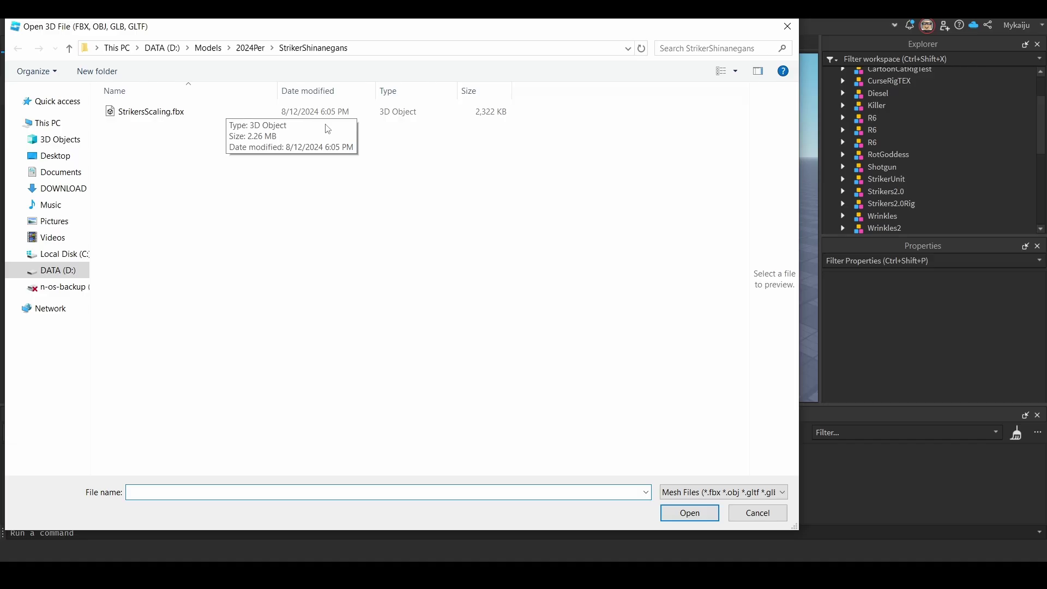
left_click(381, 113)
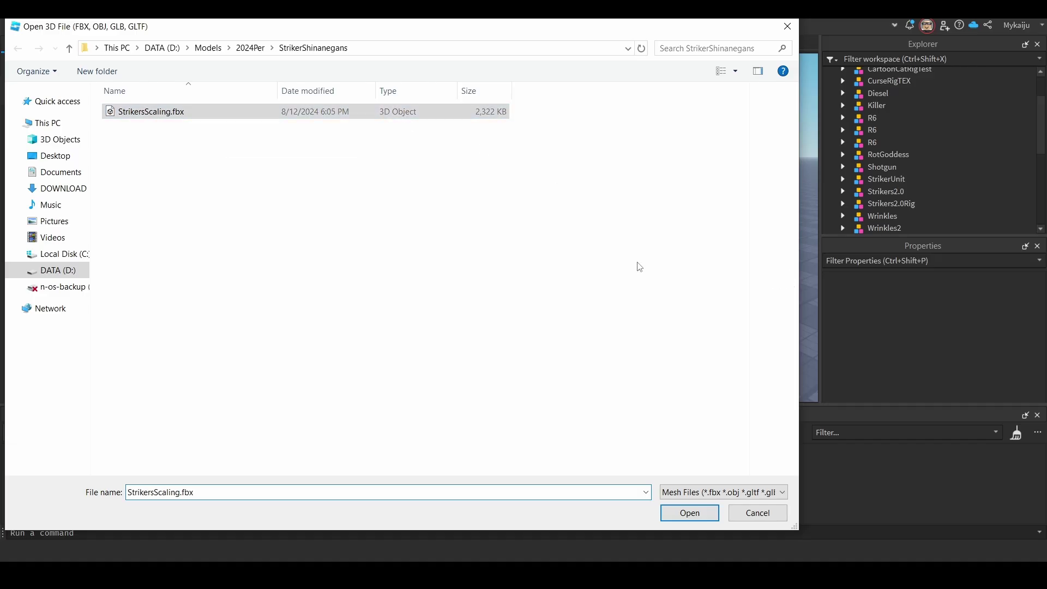
left_click(689, 513)
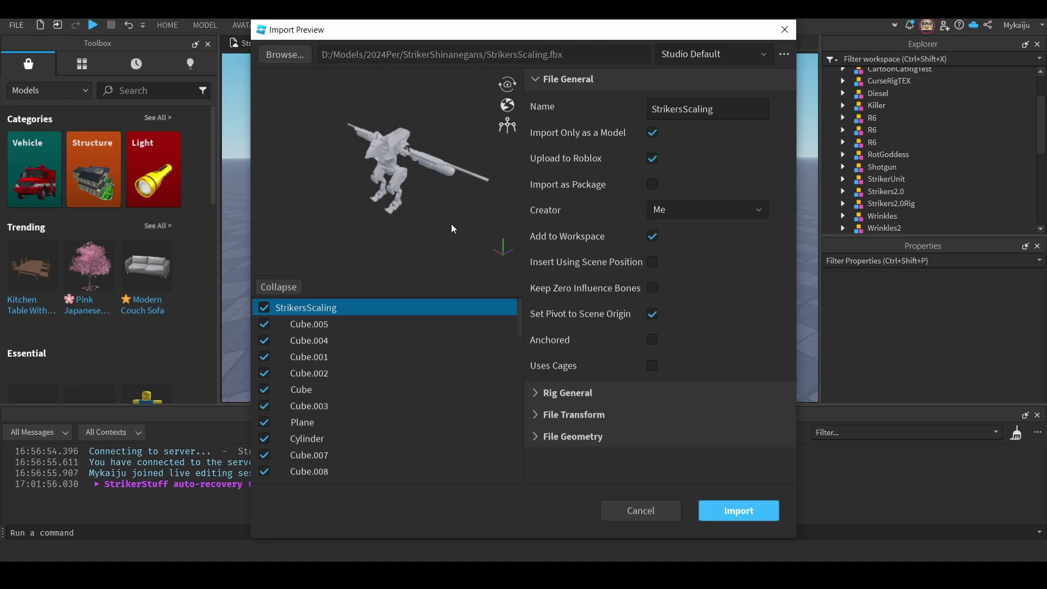
Step: Check the robot preview and the file geometry settings, and import StrikersScaling into the workspace
left_click_drag(421, 188, 452, 190)
left_click(572, 442)
scroll(689, 440, "down", 3)
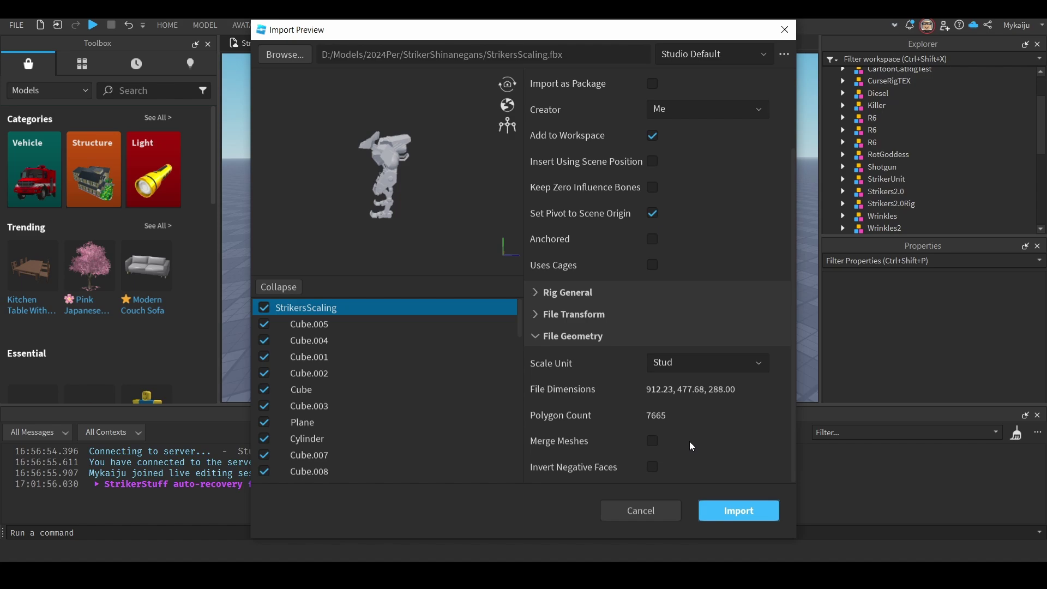
left_click(601, 340)
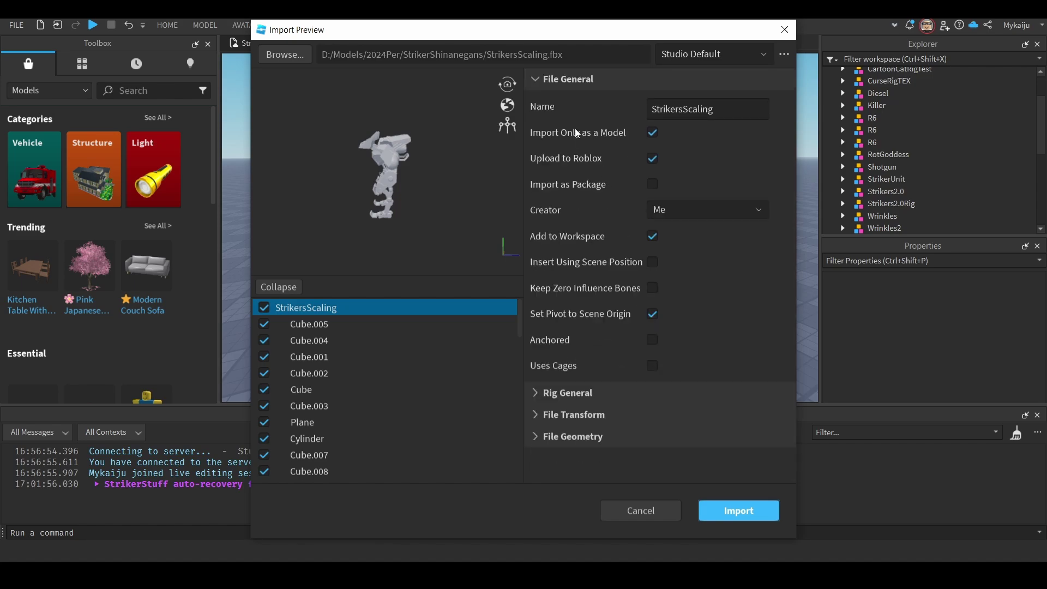
left_click_drag(433, 172, 468, 190)
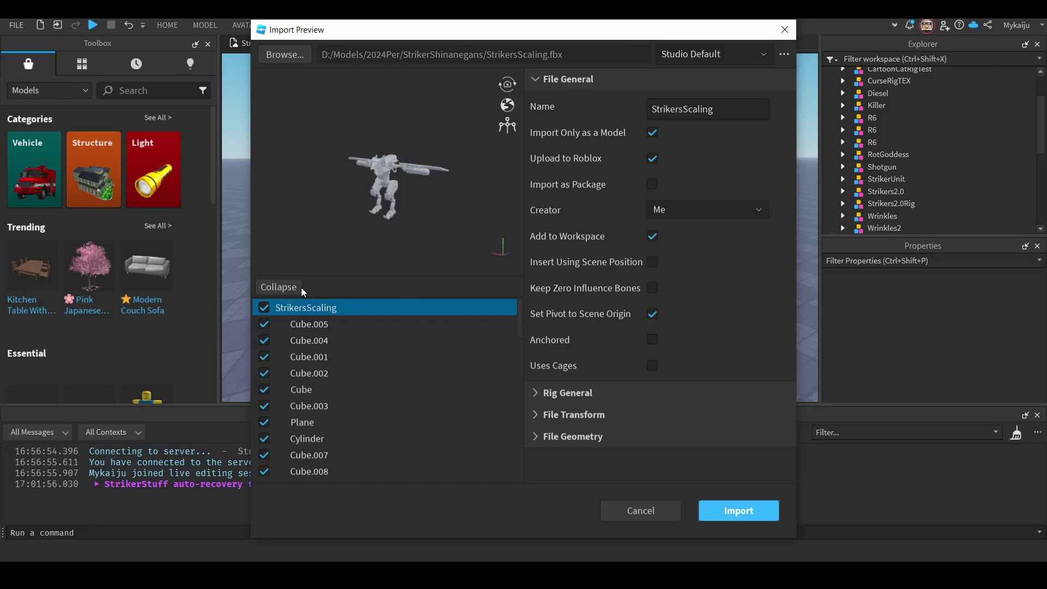
left_click(734, 508)
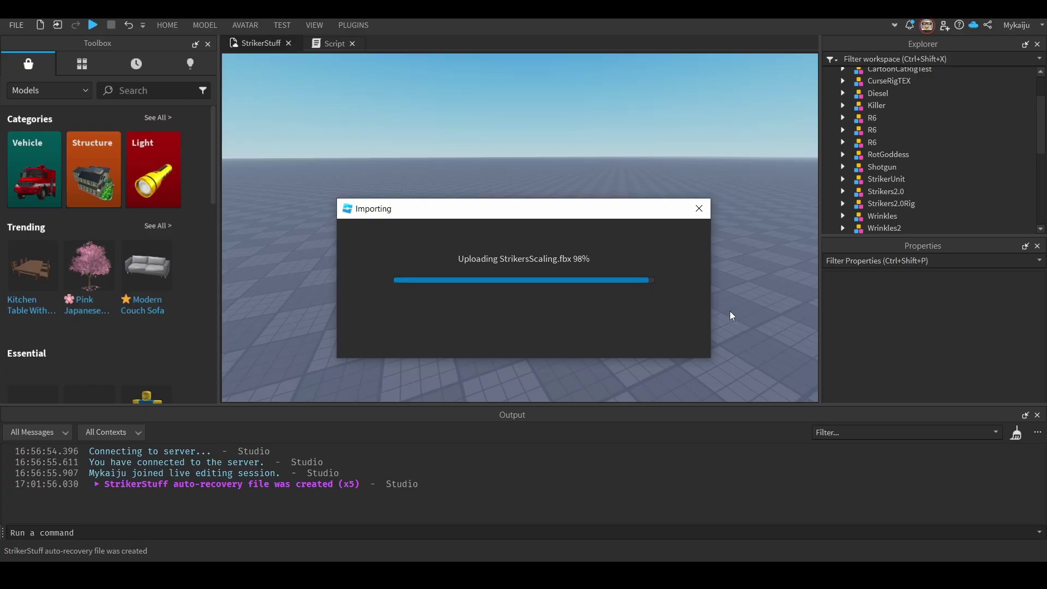
left_click(523, 331)
Step: Set the scale of the imported StrikersScaling model to 0.034
right_click_drag(579, 307, 580, 307)
scroll(964, 348, "down", 4)
scroll(968, 338, "down", 2)
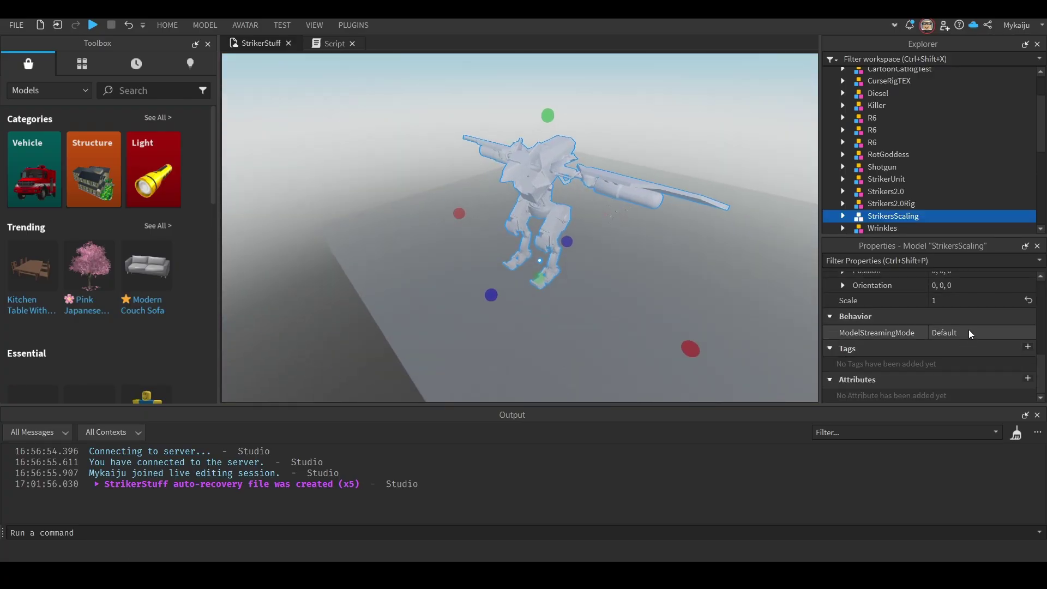
scroll(959, 354, "up", 3)
left_click(963, 384)
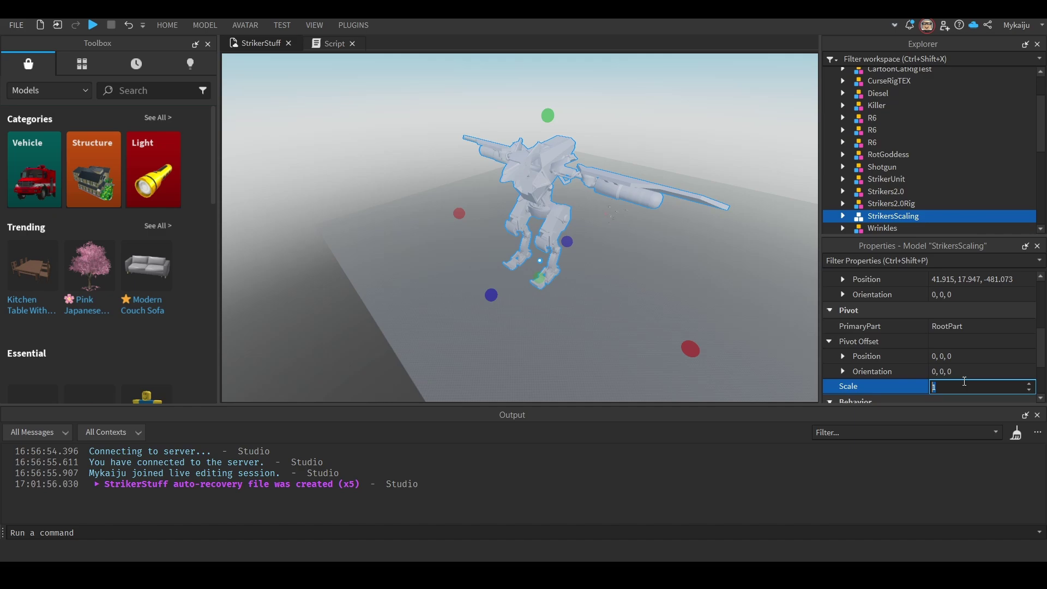
type("0.034")
key("Return")
Step: Focus on the scaled-down StrikersScaling model and move it down onto the baseplate
right_click_drag(413, 223, 414, 222)
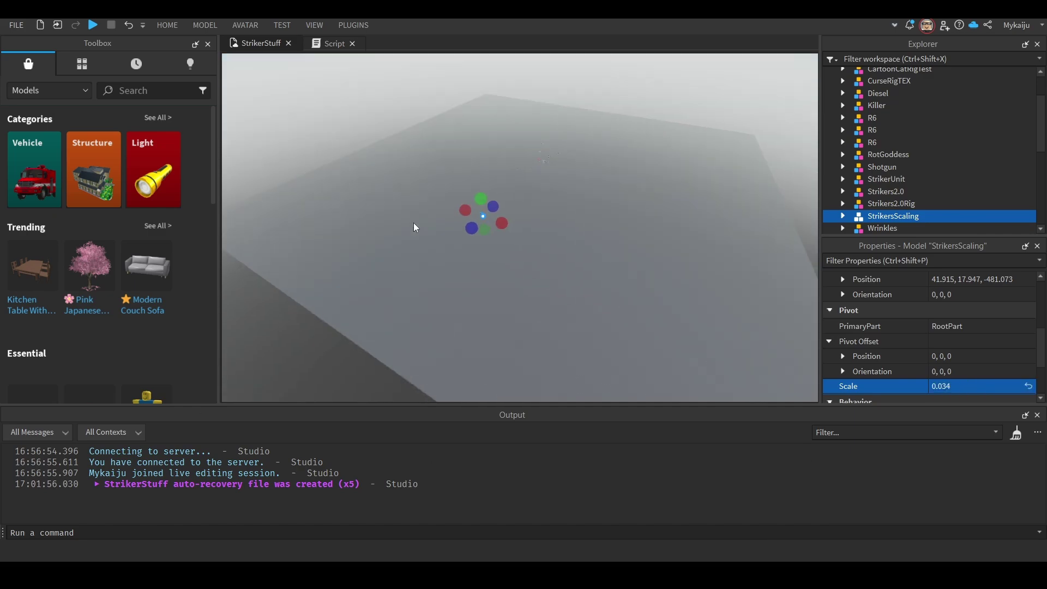
right_click_drag(630, 163, 630, 163)
key("f")
scroll(595, 180, "up", 2)
left_click_drag(573, 200, 504, 248)
left_click(665, 272)
Step: Examine the StrikersScaling model up close and from a distance, and review its transform and pivot properties
key("w")
right_click_drag(656, 259, 656, 259)
key("s")
key("w")
key("s")
left_click(583, 270)
scroll(583, 270, "up", 3)
scroll(583, 270, "down", 5)
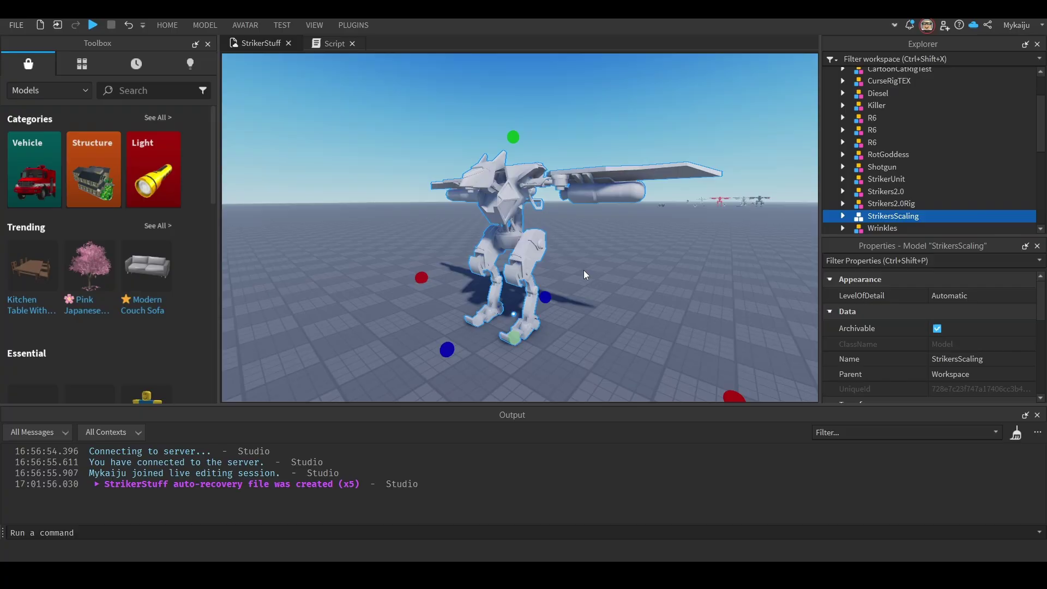
scroll(954, 306, "down", 5)
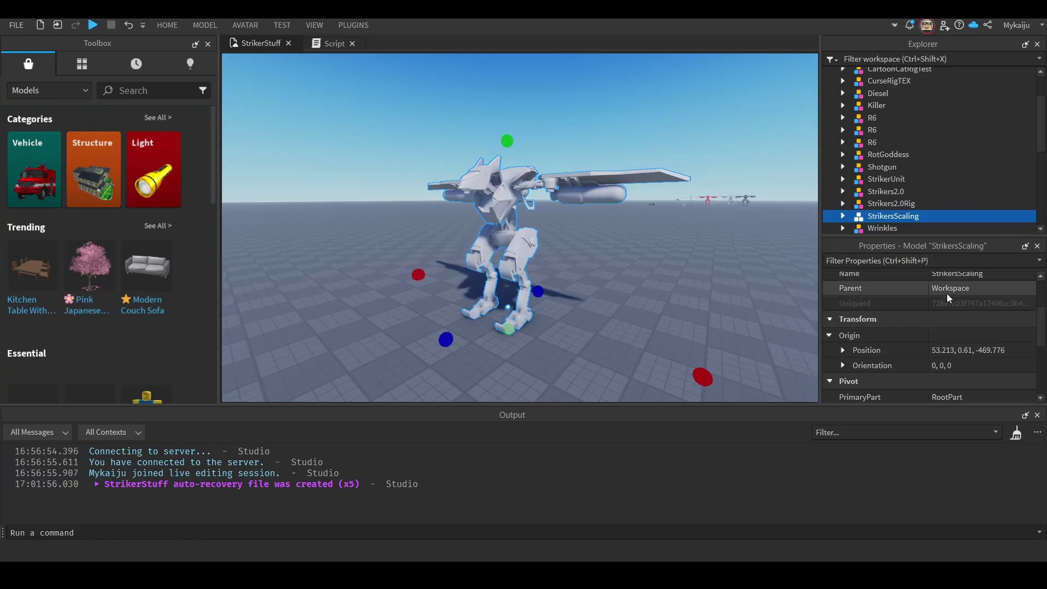
scroll(681, 250, "up", 5)
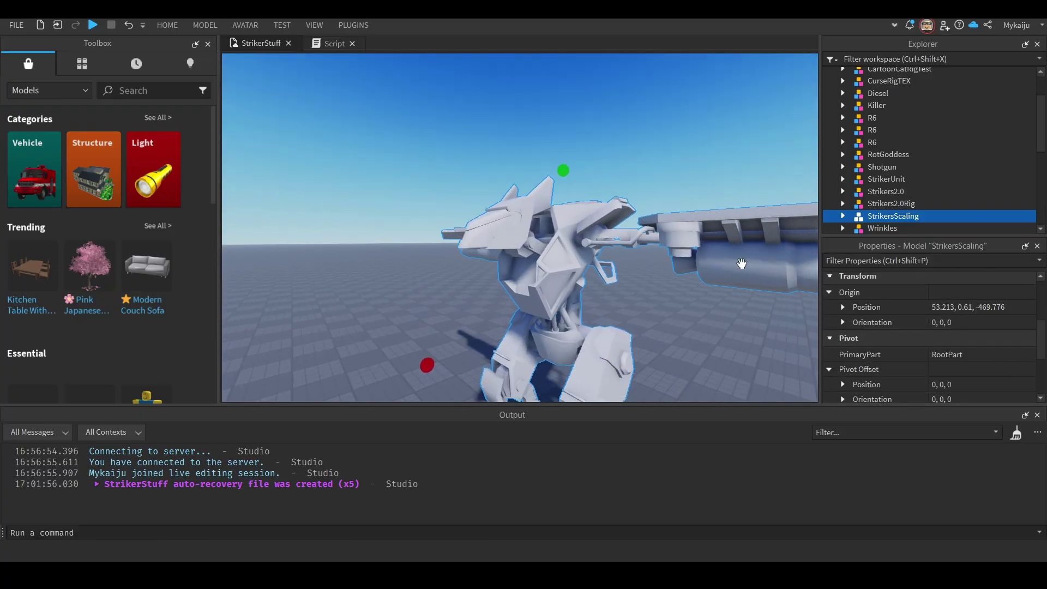
Step: Review the Scale property of StrikersScaling, then examine the robot's head and whole body up close and from a distance
scroll(966, 322, "down", 3)
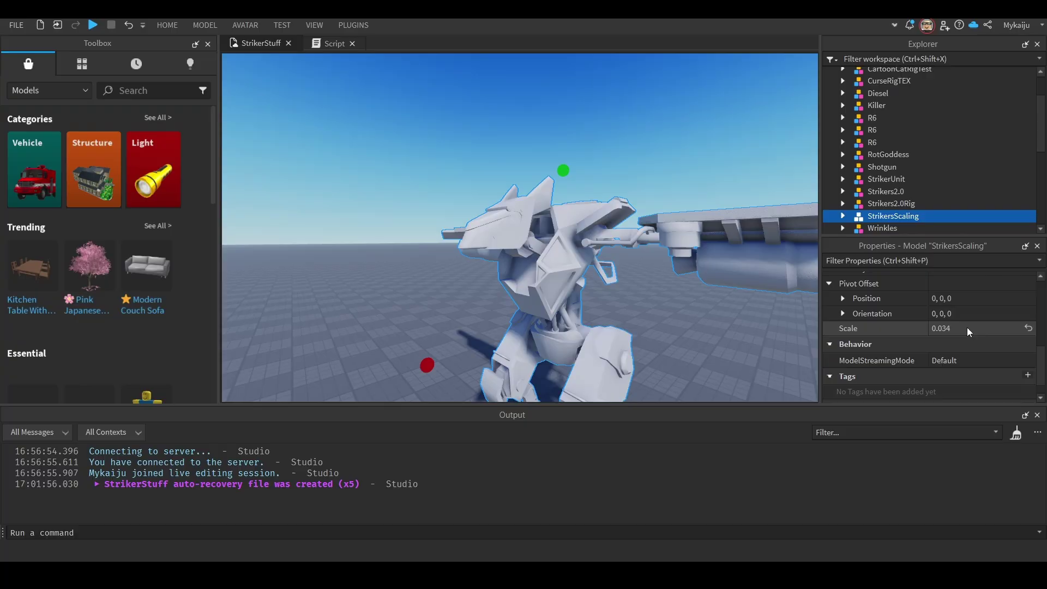
left_click(967, 327)
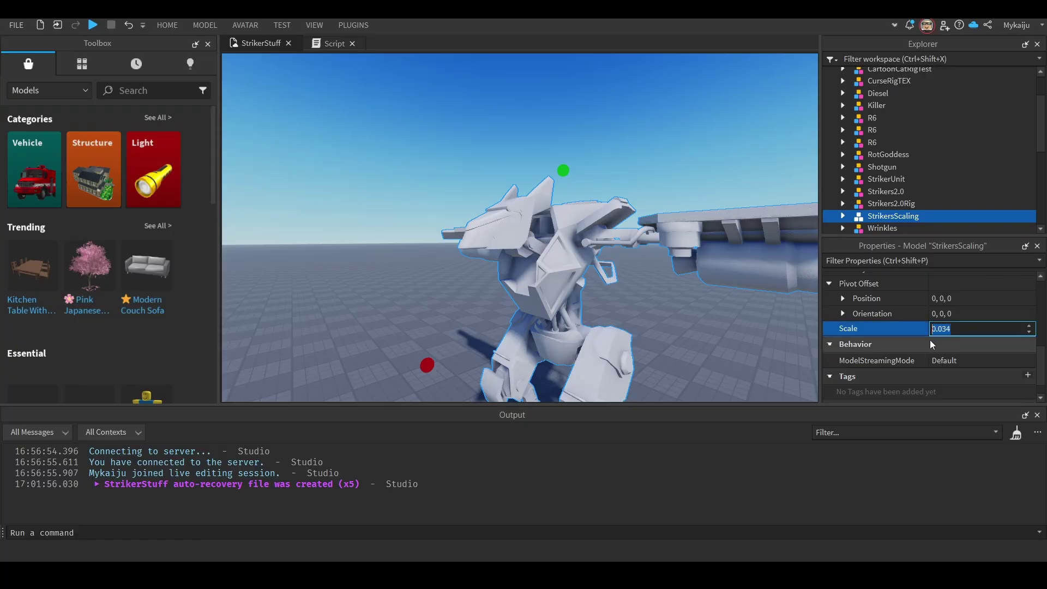
key("a")
right_click_drag(757, 332, 746, 333)
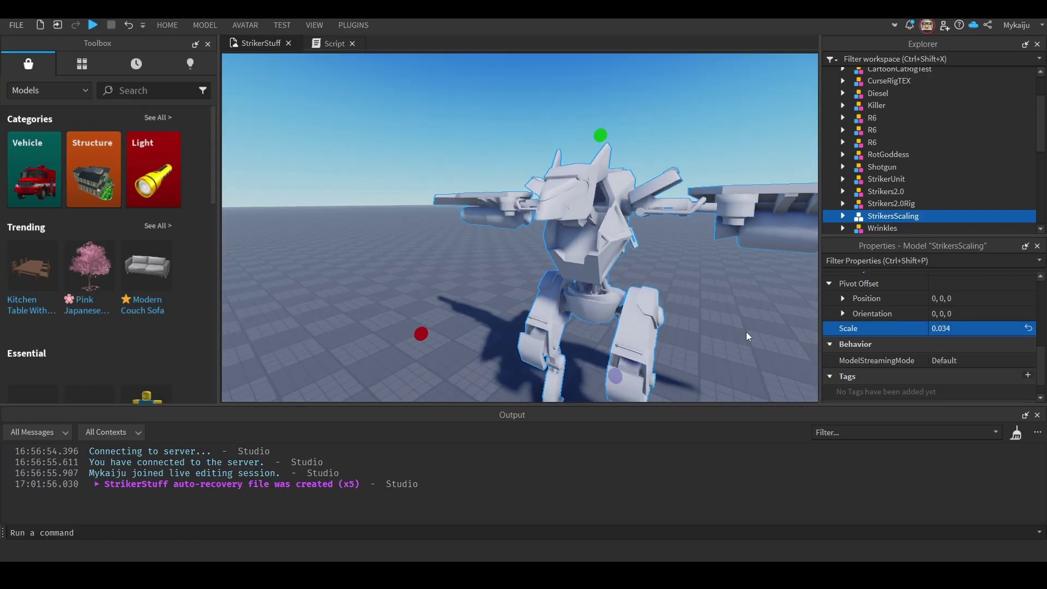
left_click(643, 320)
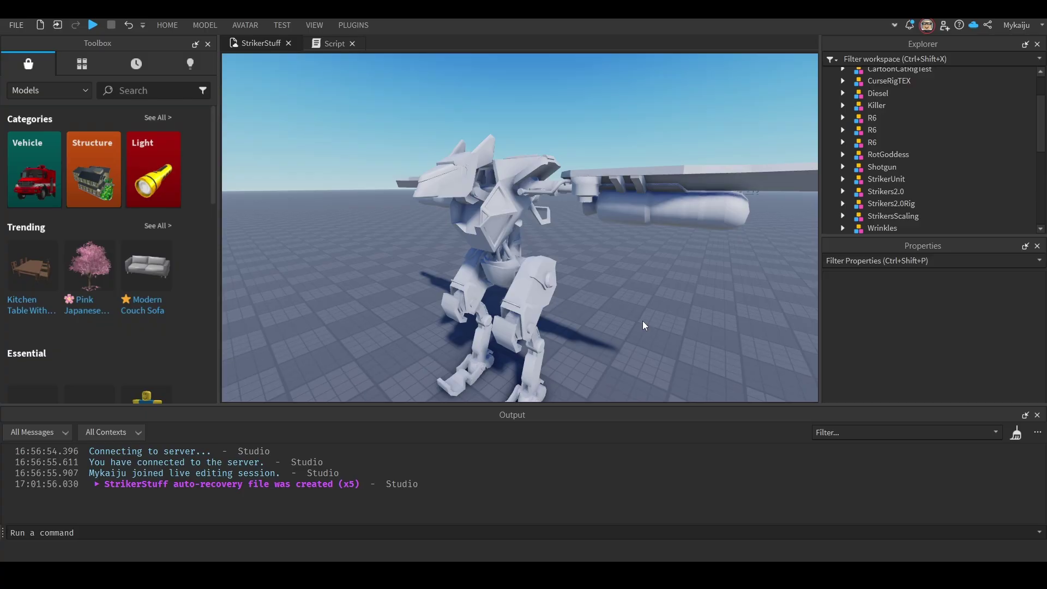
right_click_drag(517, 223, 517, 223)
scroll(517, 223, "up", 3)
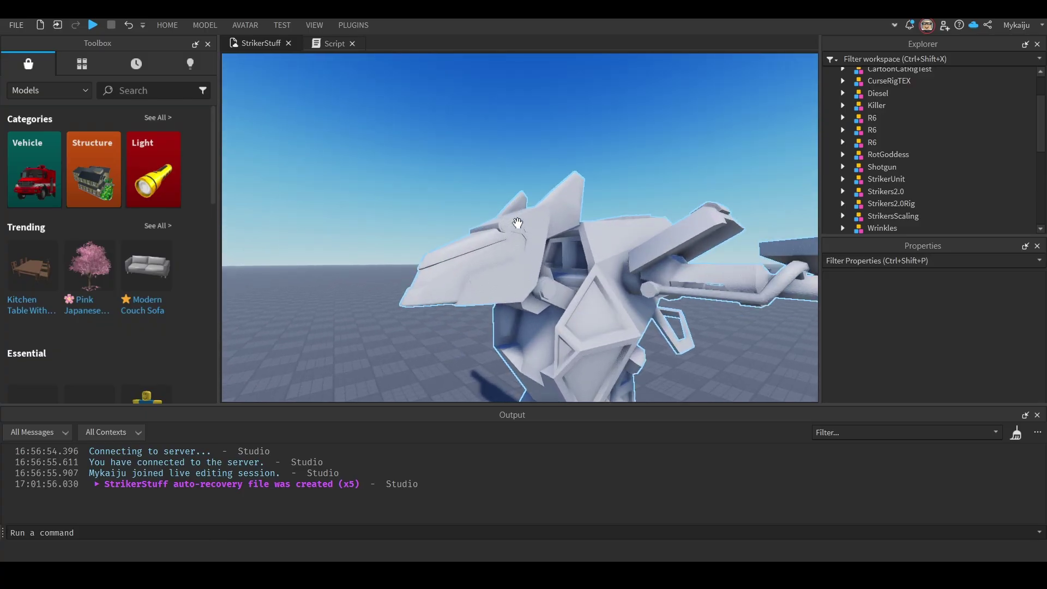
scroll(517, 223, "down", 5)
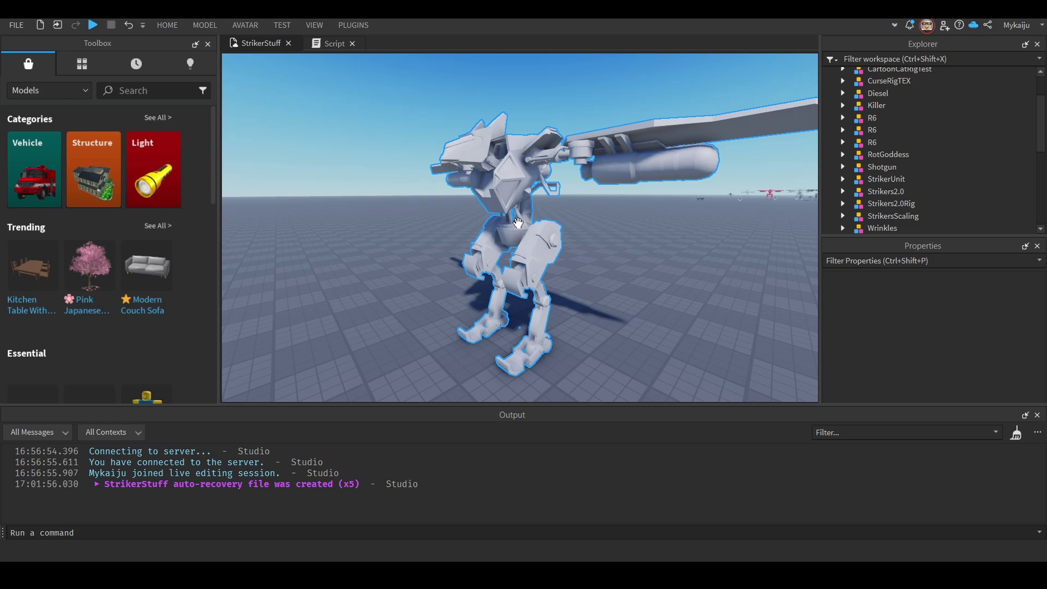
Step: Add a Humanoid object to the StrikersScaling model
left_click(518, 223)
left_click(929, 215)
type("hu")
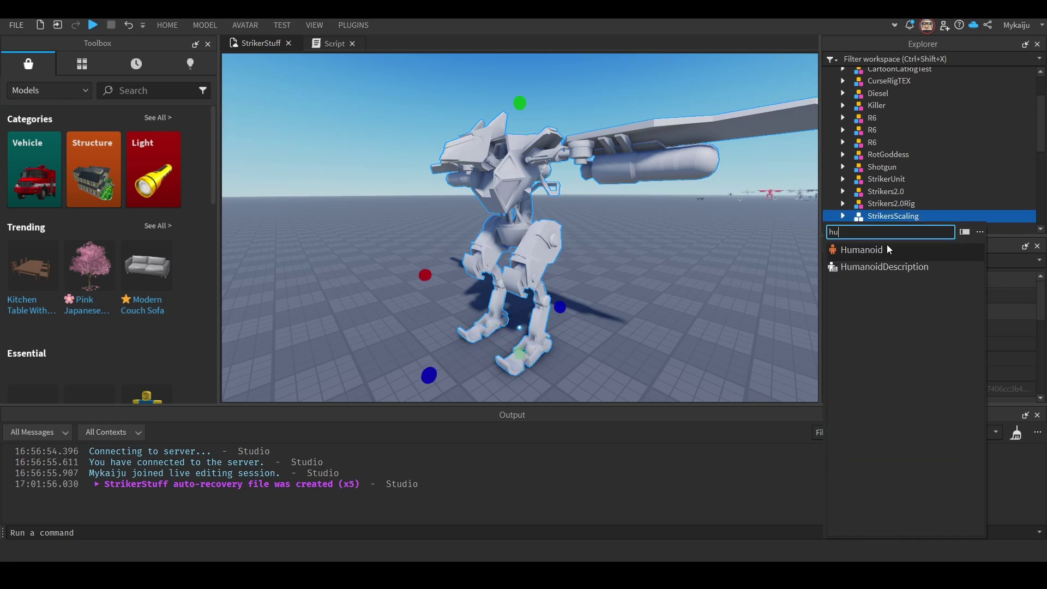
left_click(887, 247)
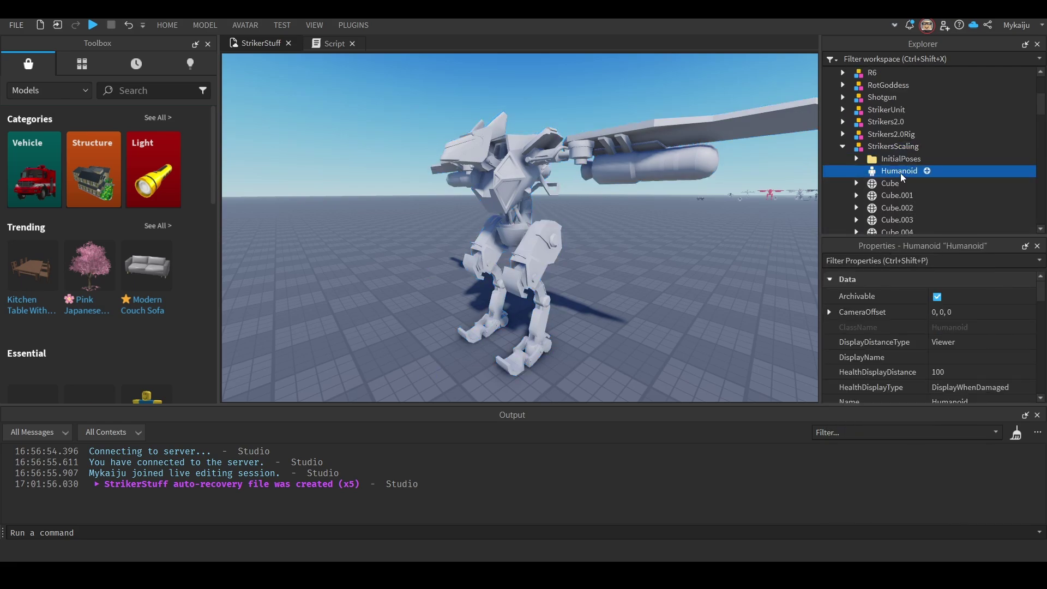
Step: Shrink the StrikersScaling model uniformly with its vertical scale handle and focus on it
scroll(577, 265, "down", 5)
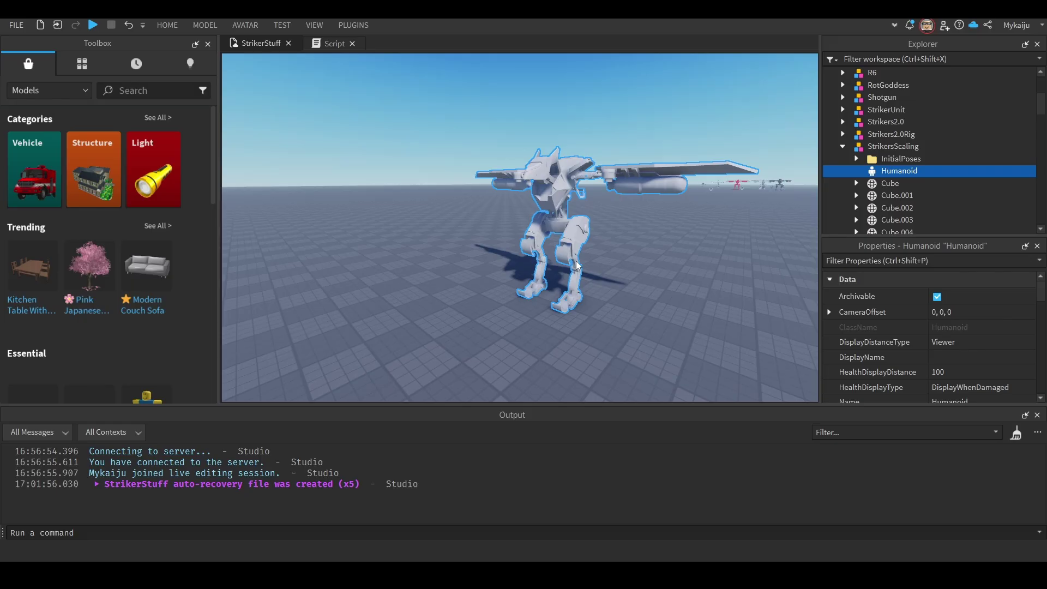
scroll(577, 265, "up", 3)
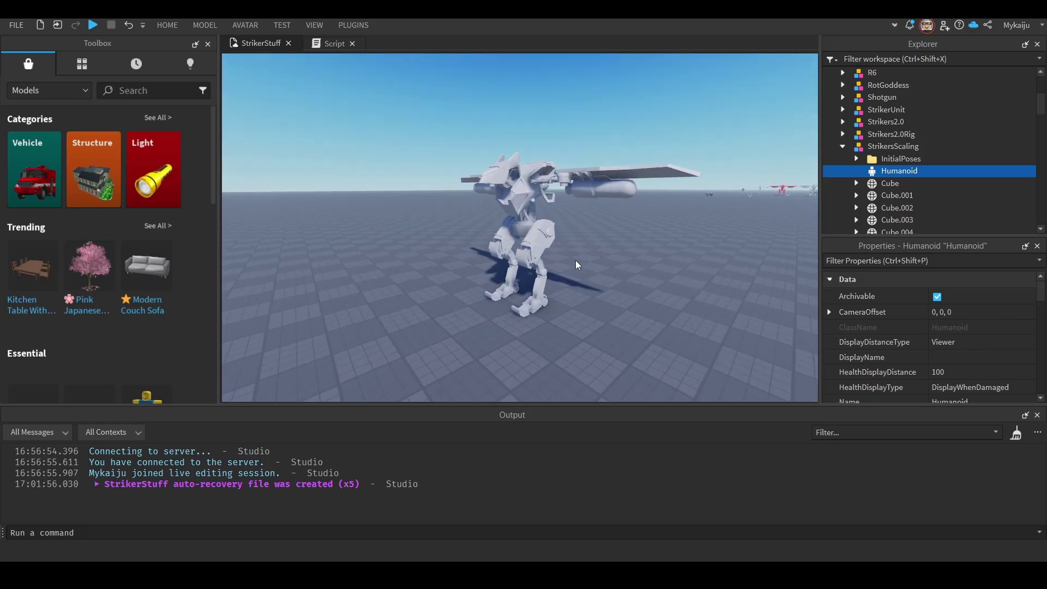
left_click(551, 231)
left_click_drag(537, 133, 542, 306)
key("f")
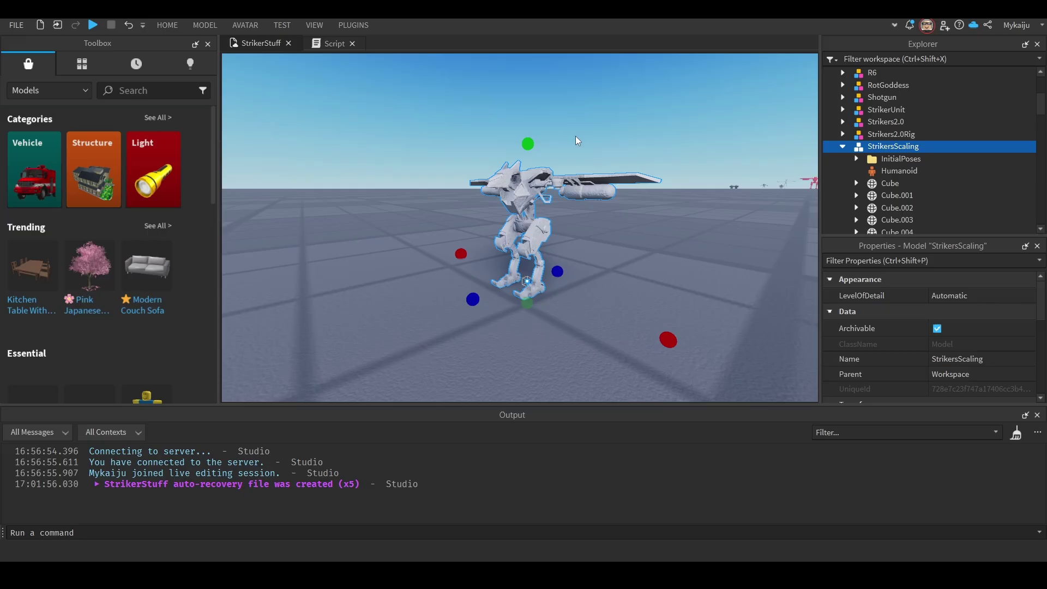
Step: Examine the shrunken robot against the baseplate grid from above and at several distances
scroll(584, 135, "down", 3)
right_click_drag(592, 143, 515, 126)
left_click(515, 126)
left_click(591, 216)
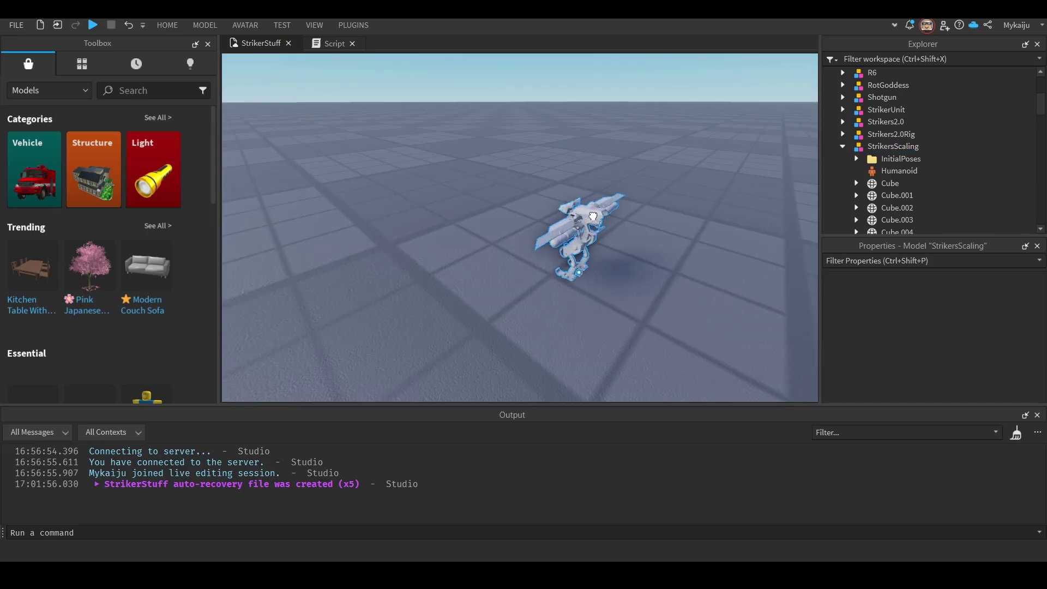
scroll(909, 335, "down", 4)
scroll(910, 335, "down", 2)
right_click_drag(649, 289, 640, 254)
left_click(641, 284)
scroll(641, 284, "down", 5)
scroll(640, 254, "up", 6)
left_click(548, 280)
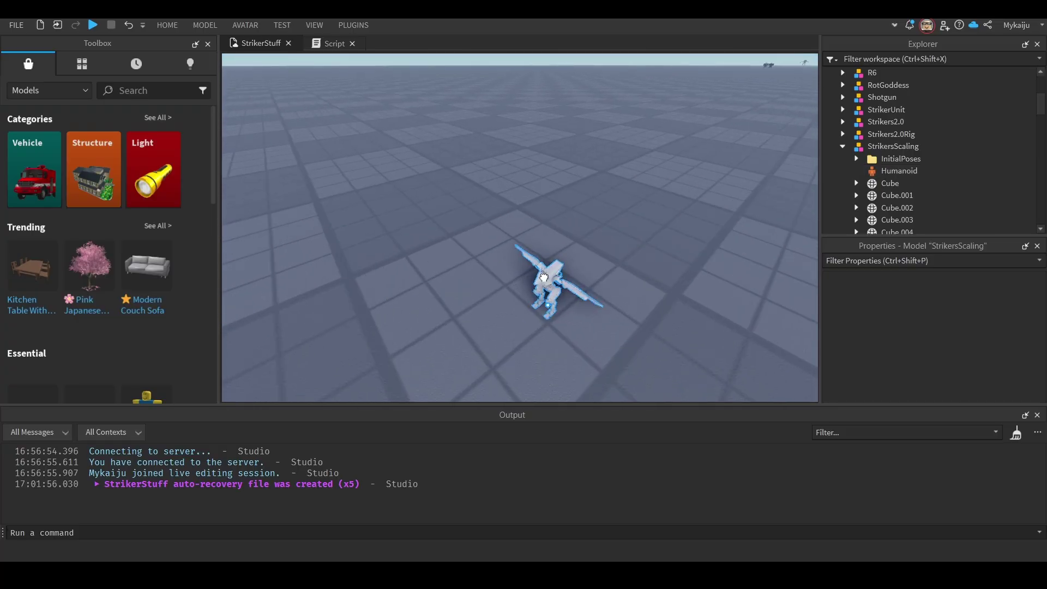
right_click_drag(548, 279, 588, 301)
Step: Try shrinking the StrikersScaling model further with its scale handles, and undo the manual scaling changes
left_click(554, 254)
left_click_drag(598, 310, 627, 356)
key("ctrl+z")
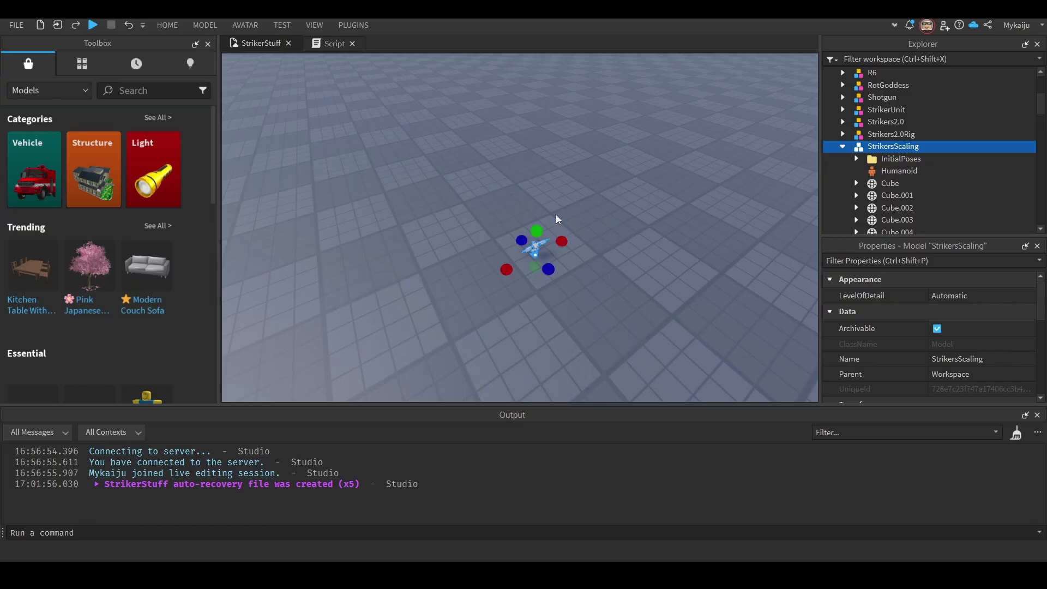
left_click(561, 159)
right_click_drag(562, 159, 562, 158)
key("w")
left_click(518, 285)
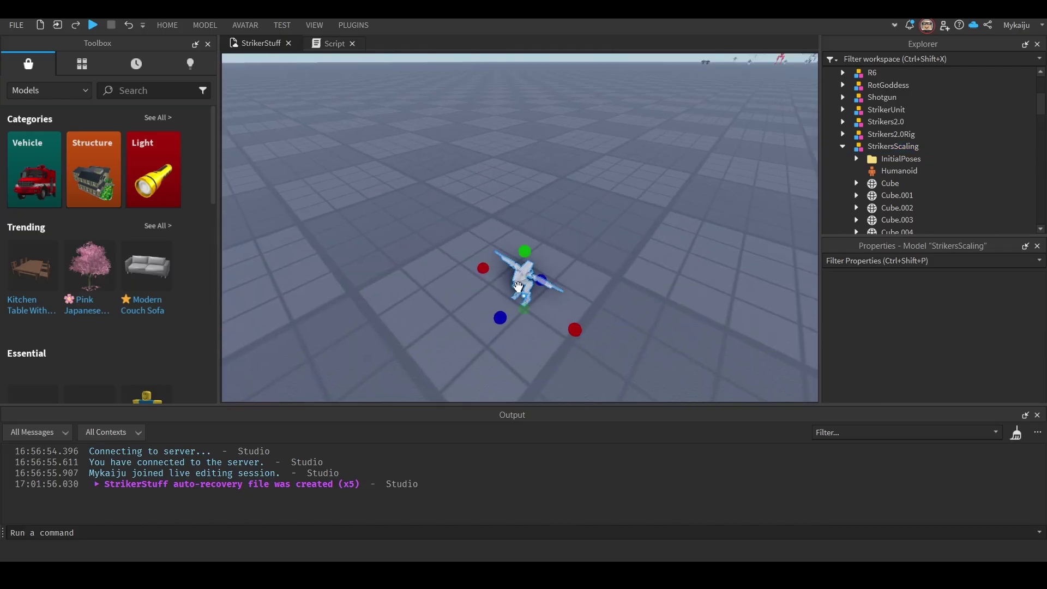
key("s")
key("ctrl+z")
Step: Examine the robot's size on the baseplate from above, from the side and at several distances
scroll(625, 284, "down", 5)
left_click(625, 285)
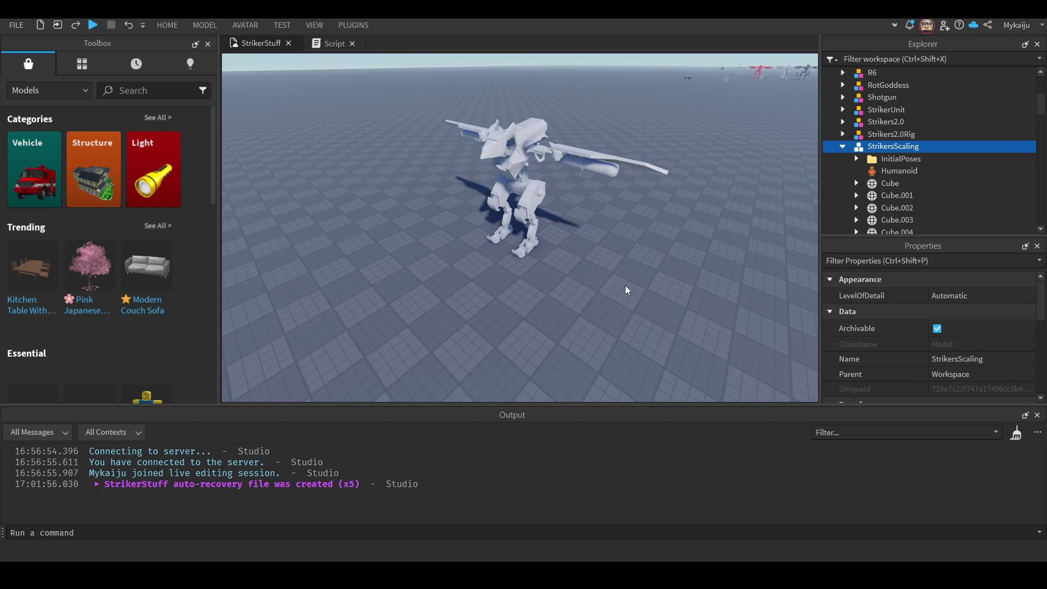
key("w")
right_click_drag(625, 278, 625, 278)
key("w")
key("s")
key("w")
scroll(625, 277, "down", 3)
scroll(625, 277, "up", 2)
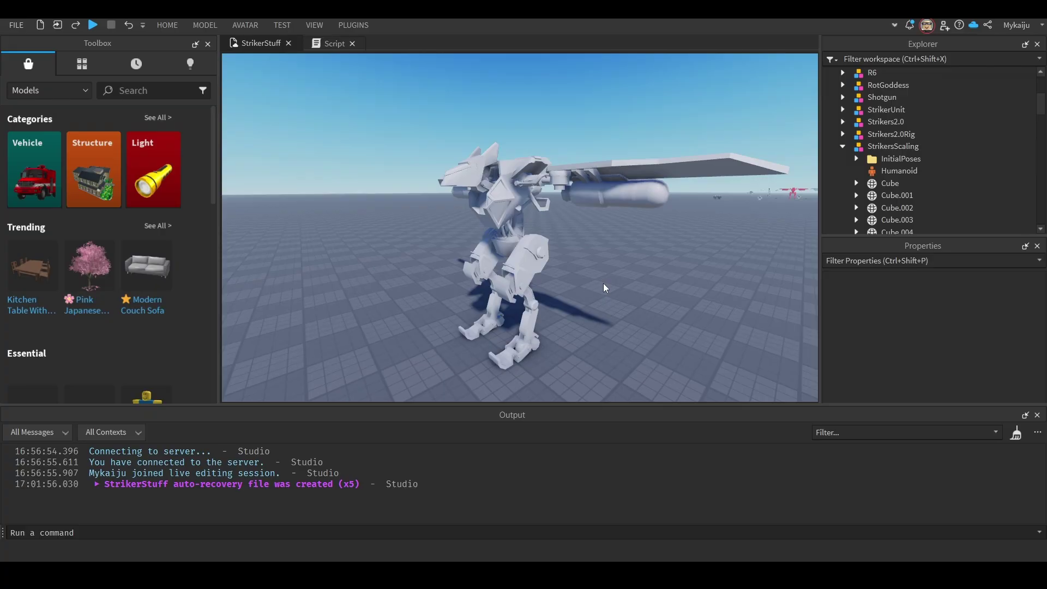
Step: Select the StrikersScaling model and review its pivot offset and scale properties while viewing the robot from different distances
left_click(538, 267)
right_click_drag(538, 268, 538, 267)
key("w")
key("s")
scroll(962, 331, "down", 5)
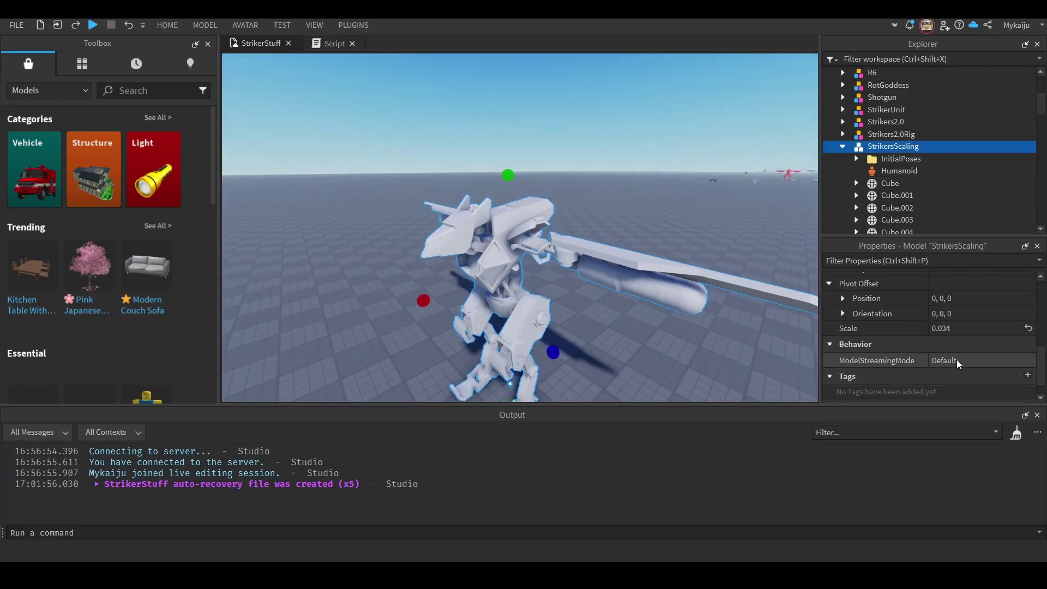
right_click_drag(634, 235, 633, 234)
key("w")
key("s")
key("w")
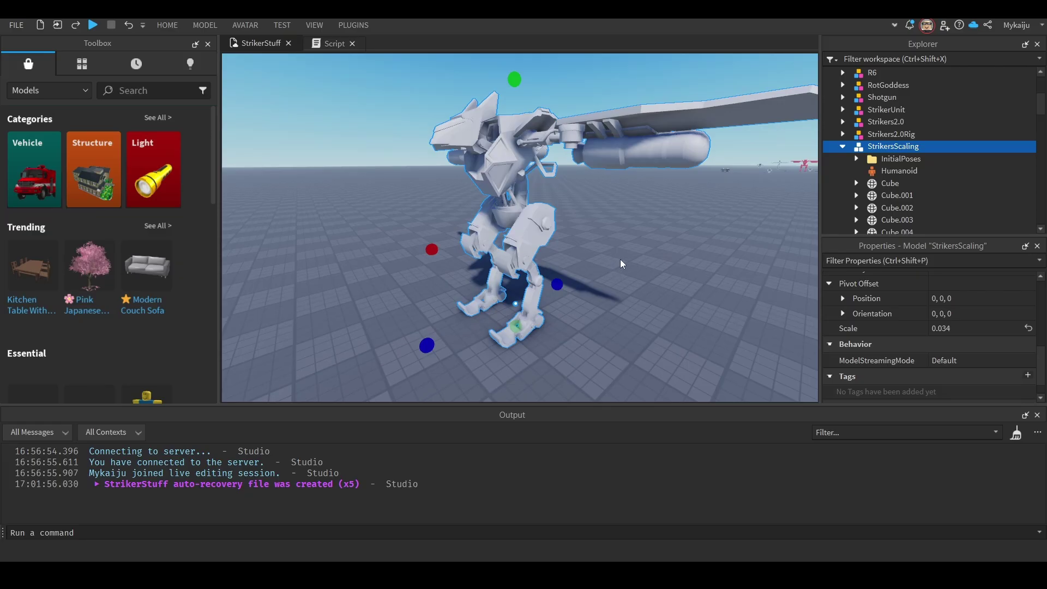
Step: Deselect the model and inspect the robot's torso, wings and legs both up close and from afar
left_click(354, 25)
left_click(597, 228)
key("s")
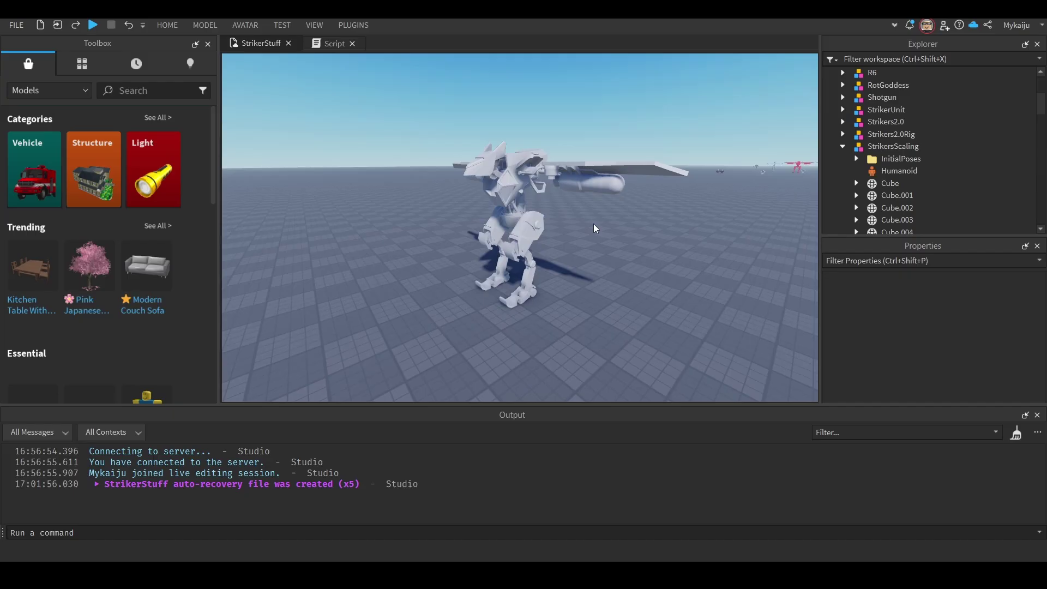
right_click_drag(575, 221, 575, 220)
key("w")
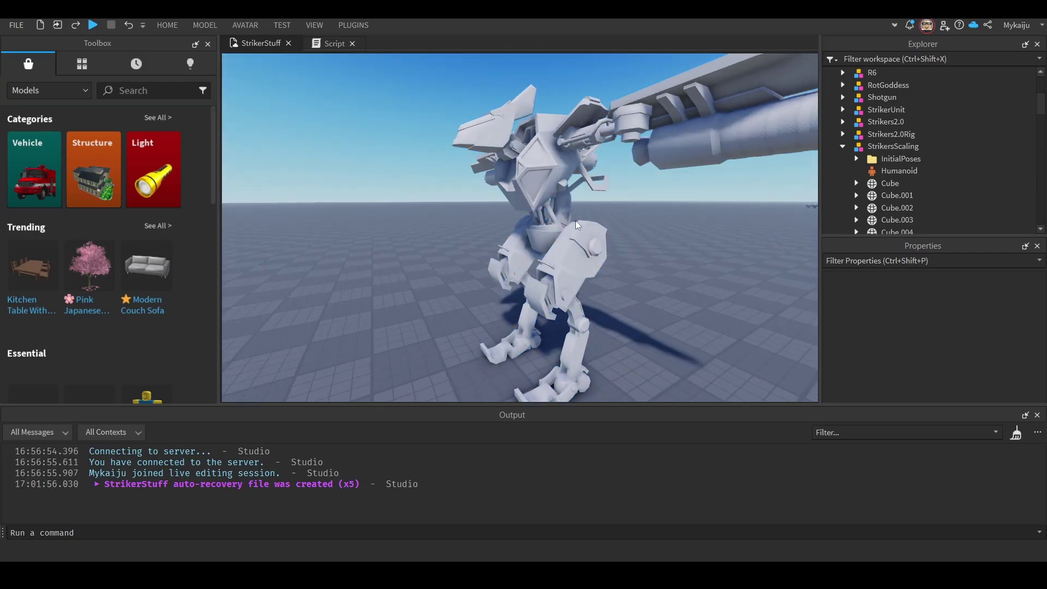
scroll(575, 220, "down", 3)
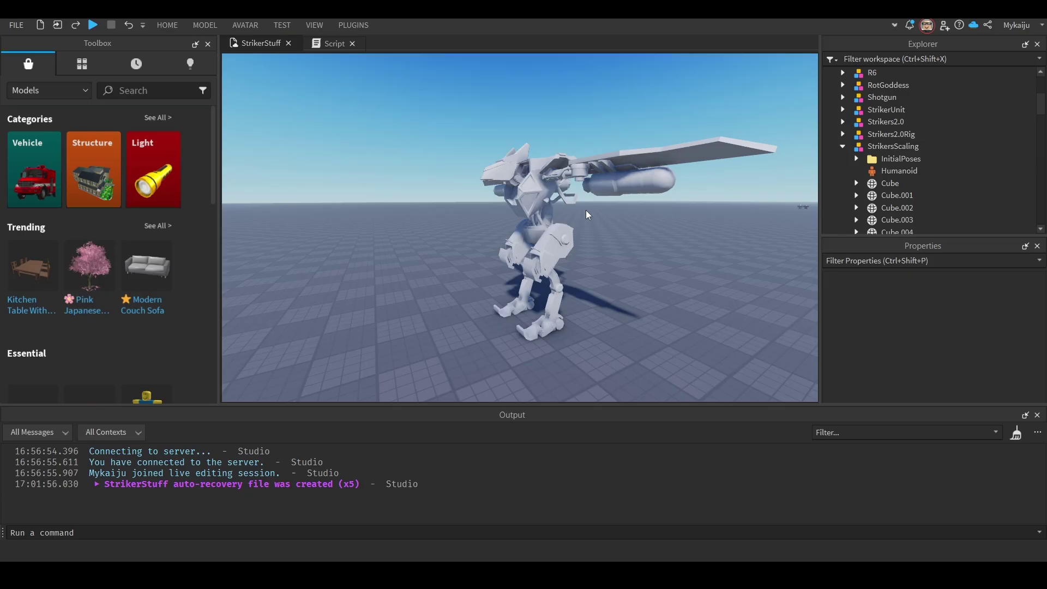
scroll(588, 214, "up", 2)
scroll(588, 214, "down", 5)
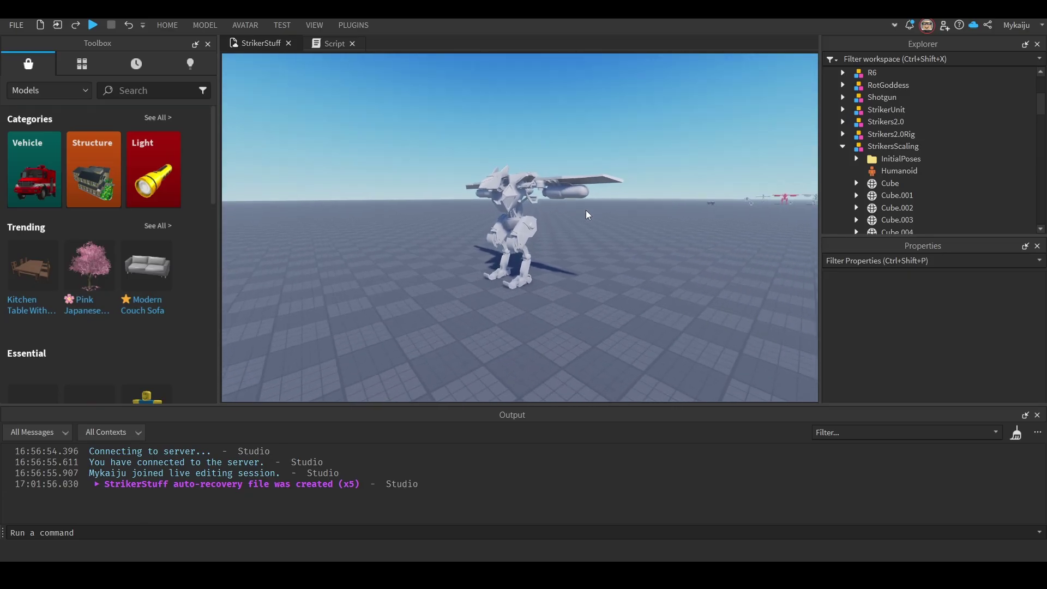
scroll(588, 214, "up", 3)
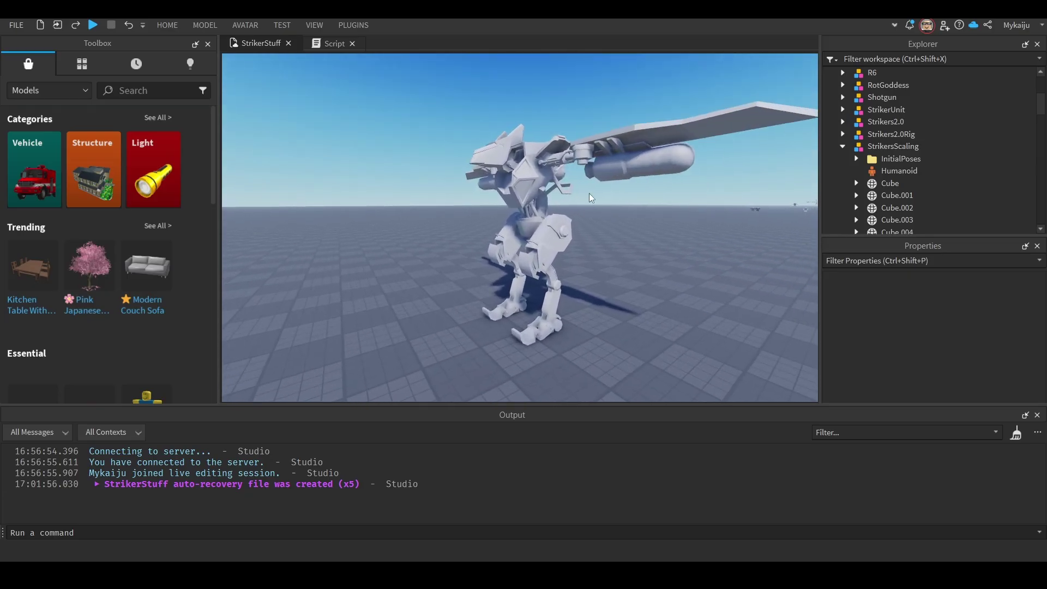
Step: Check the Scale property of the selected StrikersScaling model against the robot's size in the scene
left_click(556, 166)
scroll(555, 165, "up", 3)
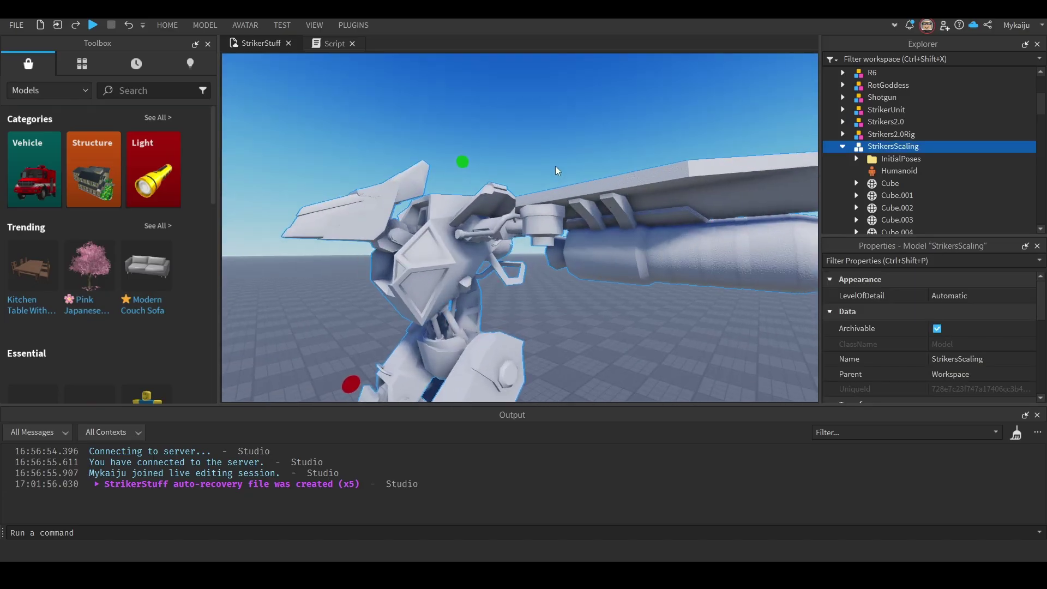
scroll(555, 165, "down", 3)
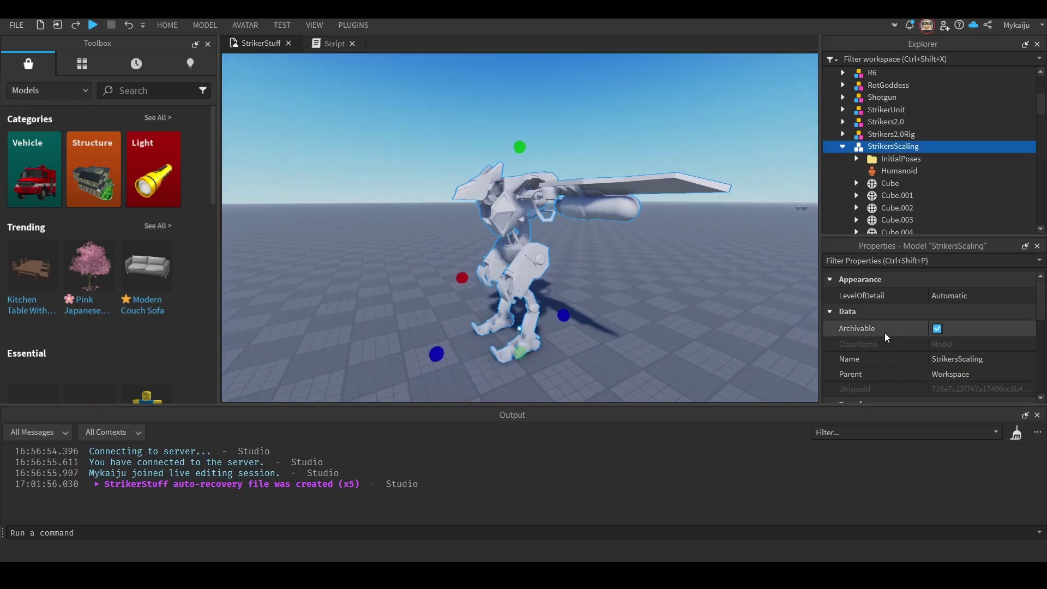
scroll(950, 341, "down", 6)
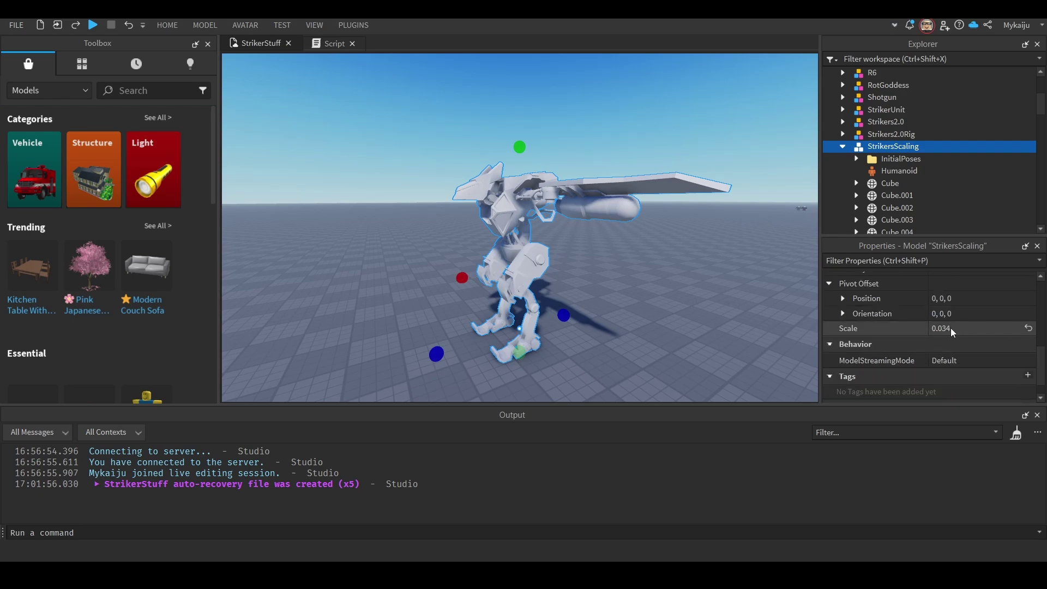
left_click(958, 330)
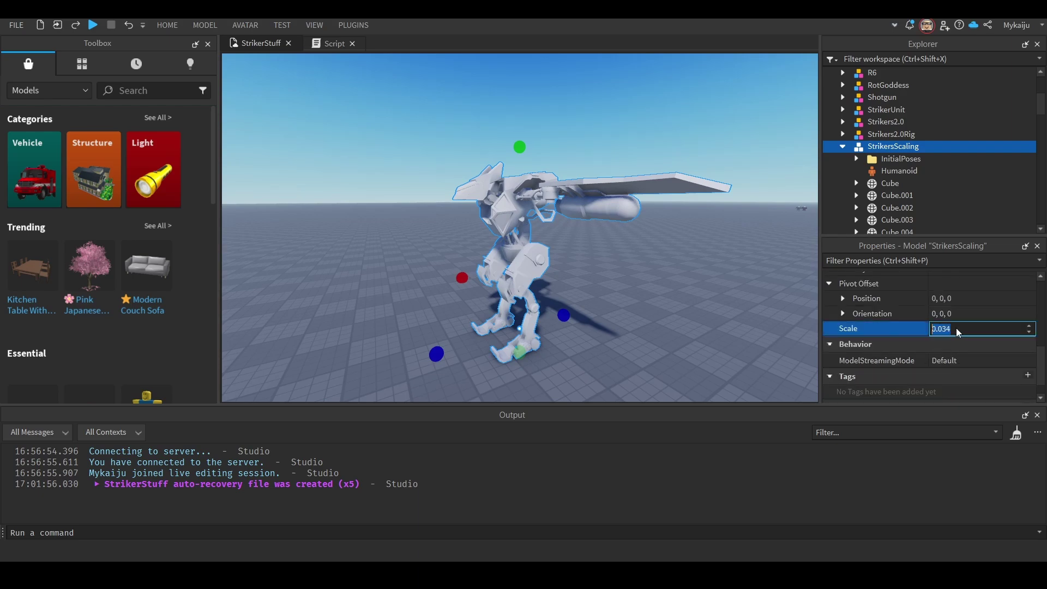
left_click(653, 328)
left_click(535, 249)
scroll(535, 249, "up", 4)
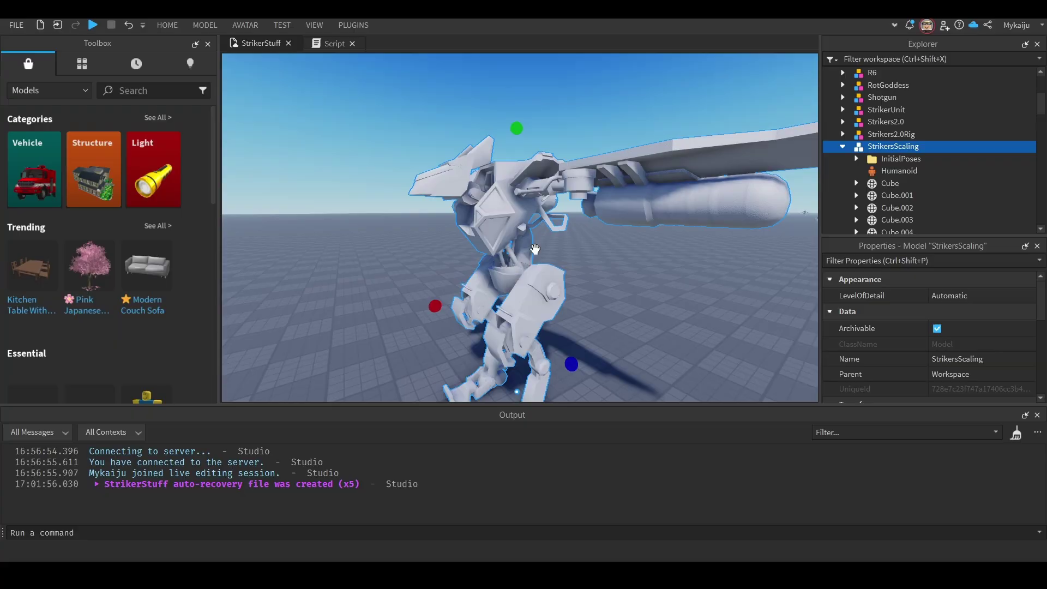
scroll(534, 249, "down", 3)
scroll(963, 344, "down", 6)
left_click(968, 301)
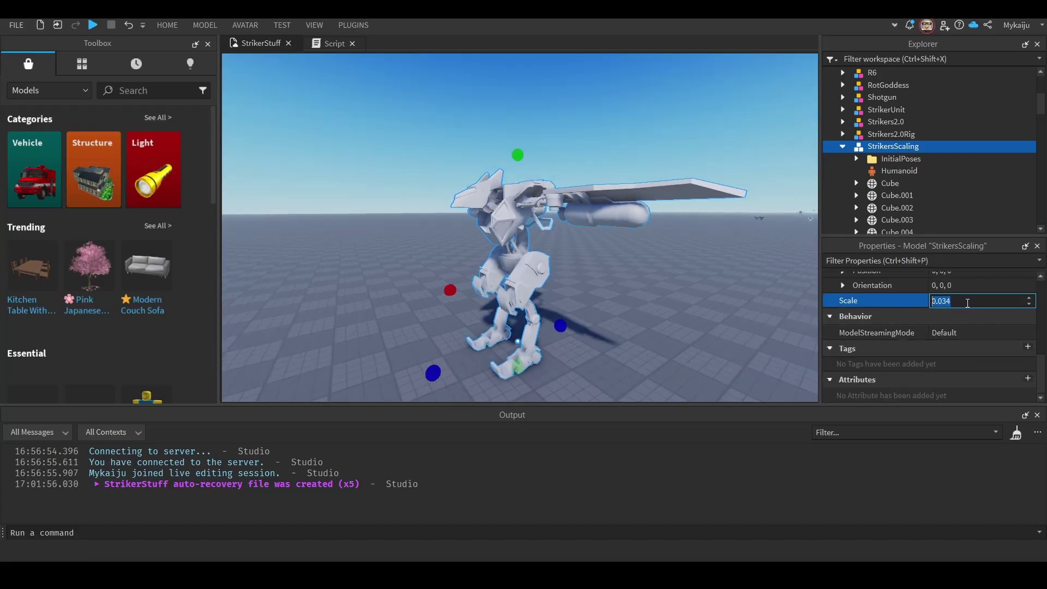
left_click(646, 307)
Step: Inspect the unselected robot's proportions from near and far on the baseplate
scroll(645, 307, "up", 4)
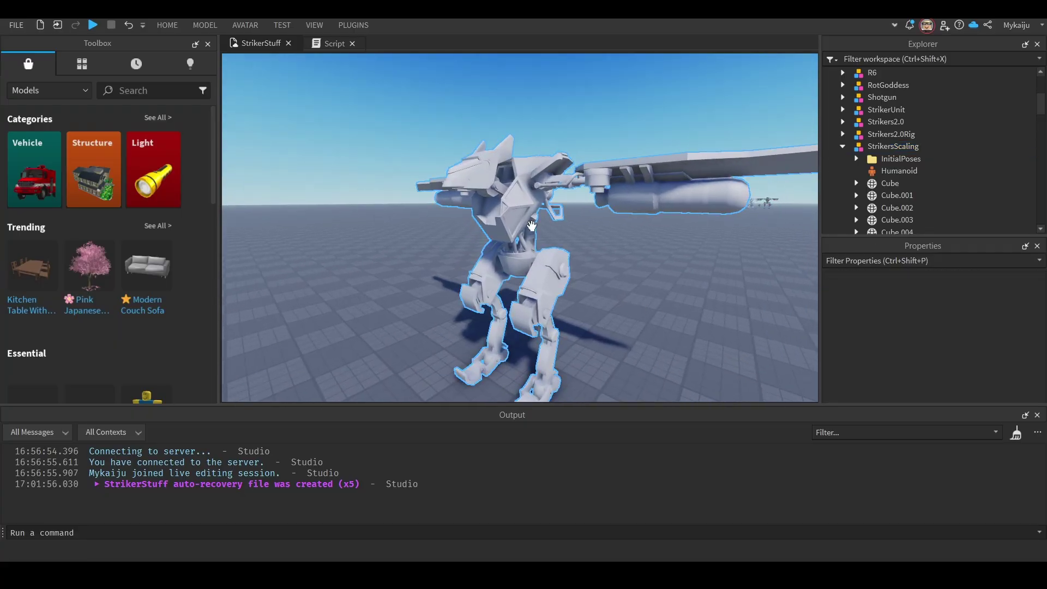
scroll(631, 193, "up", 3)
right_click_drag(631, 194, 632, 194)
scroll(631, 194, "down", 6)
scroll(617, 205, "up", 4)
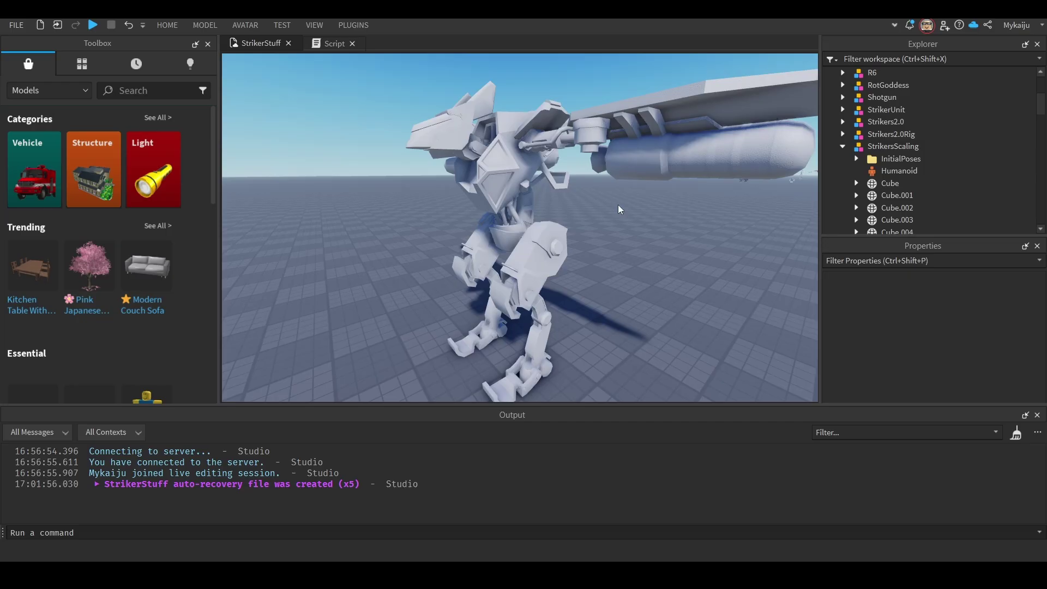
scroll(526, 299, "down", 4)
scroll(540, 308, "up", 2)
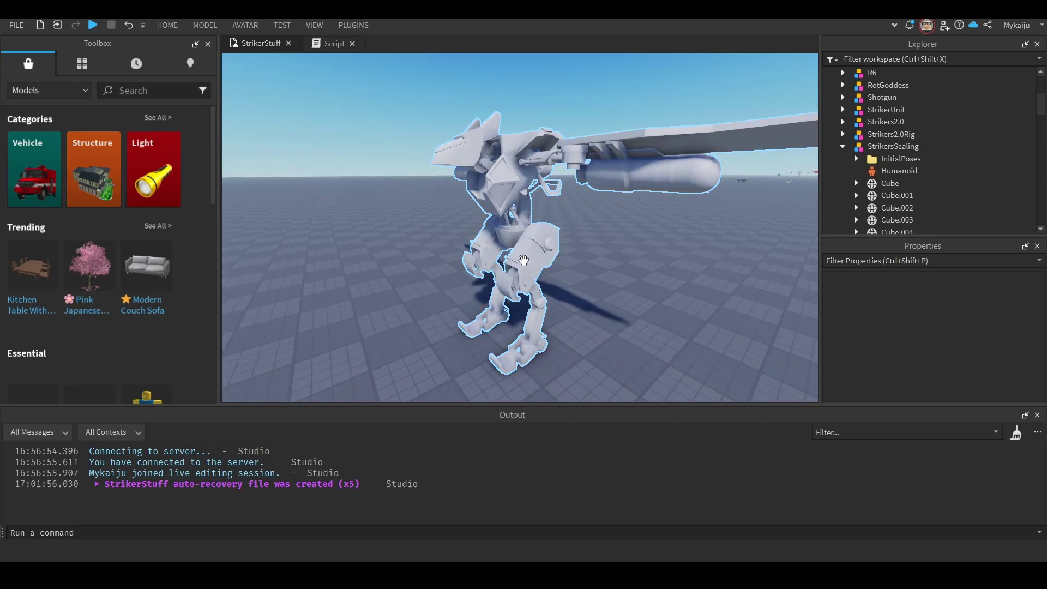
Step: Select the StrikersScaling model and open its Scale value for editing
left_click(580, 278)
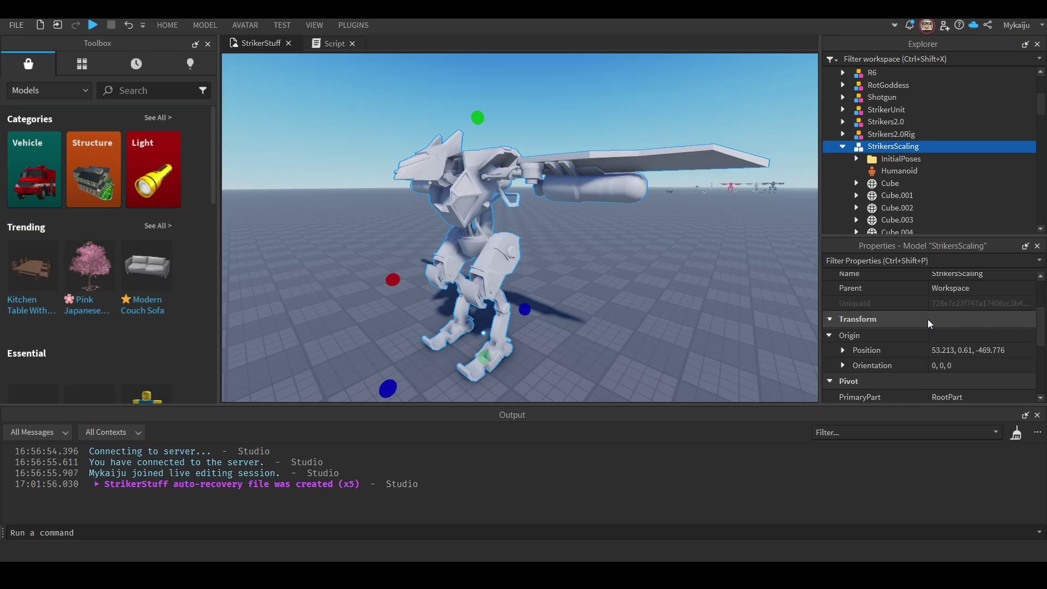
scroll(960, 364, "down", 3)
left_click(962, 327)
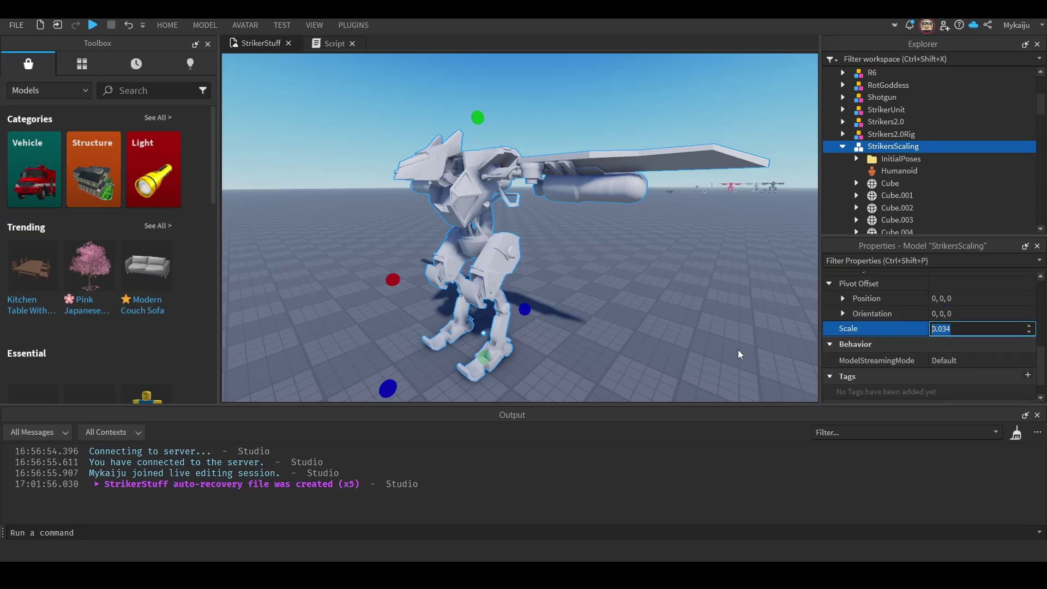
Step: Deselect the model and check the scale factor noted in the script against the robot in the StrikerStuff scene
left_click(724, 345)
left_click(330, 45)
left_click_drag(351, 63, 256, 60)
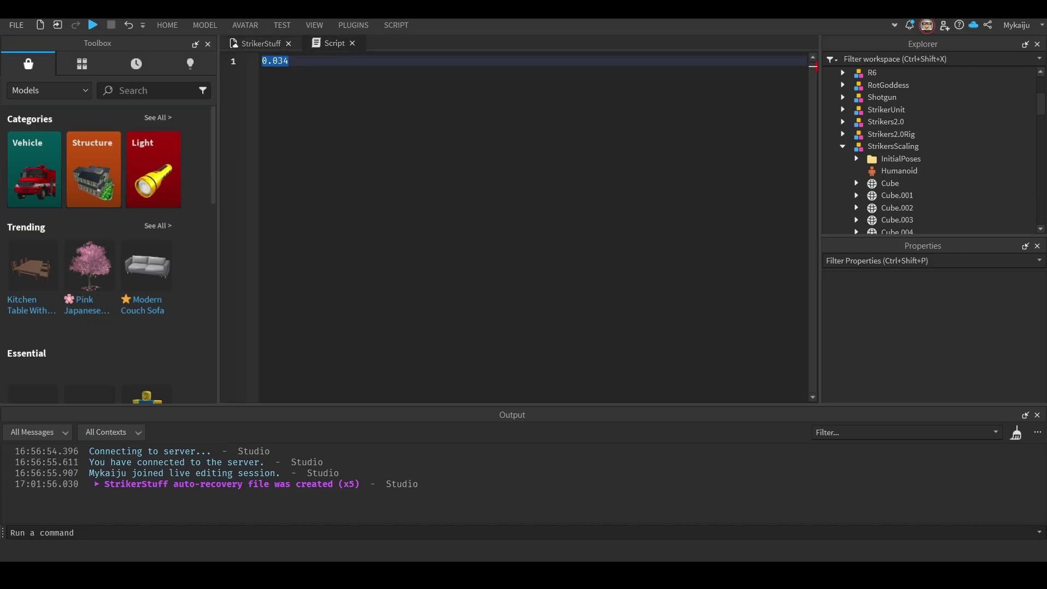
left_click(337, 113)
mouse_move(290, 63)
left_mouse_down()
mouse_move(266, 63)
mouse_move(285, 64)
left_mouse_up()
left_click(251, 42)
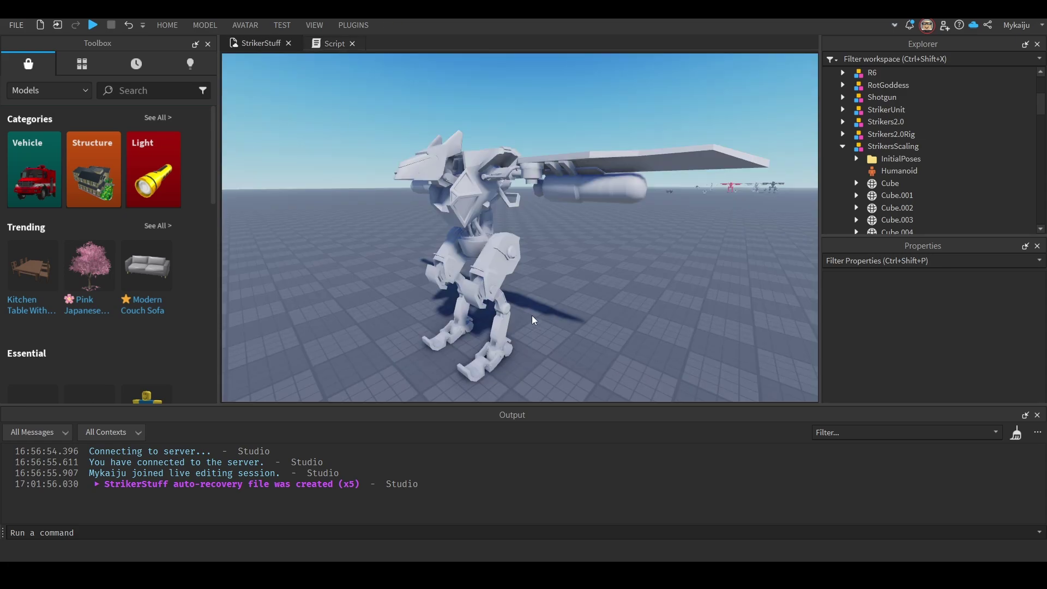
right_click_drag(531, 315, 531, 315)
key("w")
key("s")
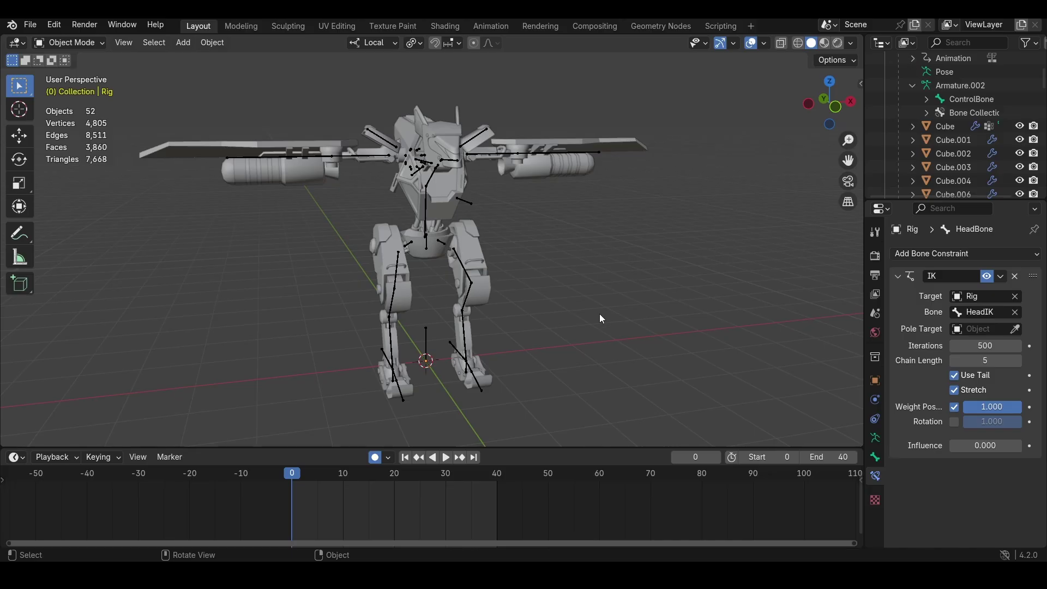
Step: Switch to Blender and start an FBX export of the robot with the file name StrikersRig.fbx
left_click(27, 25)
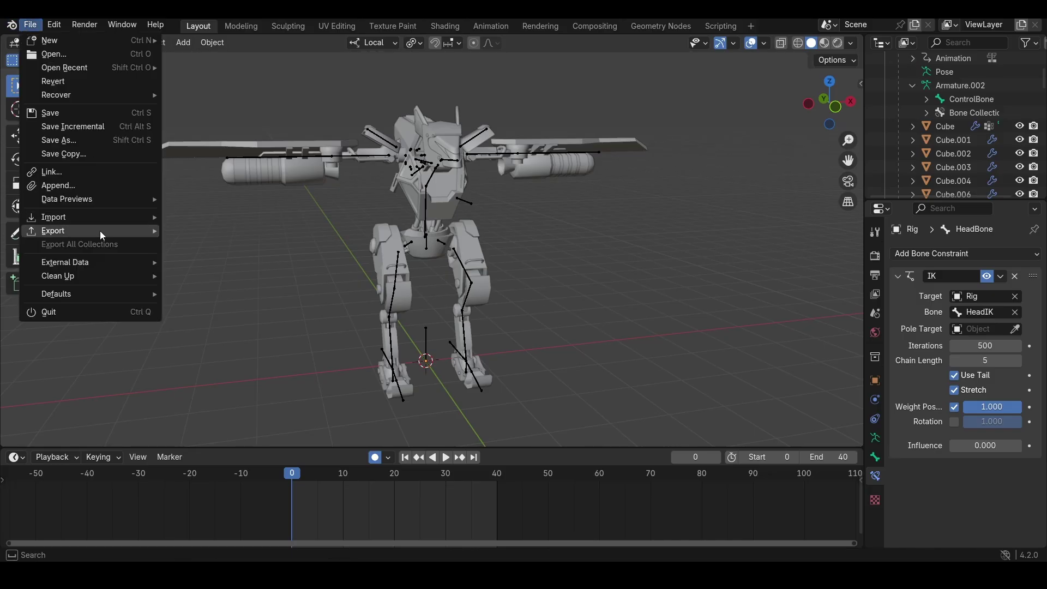
mouse_move(99, 231)
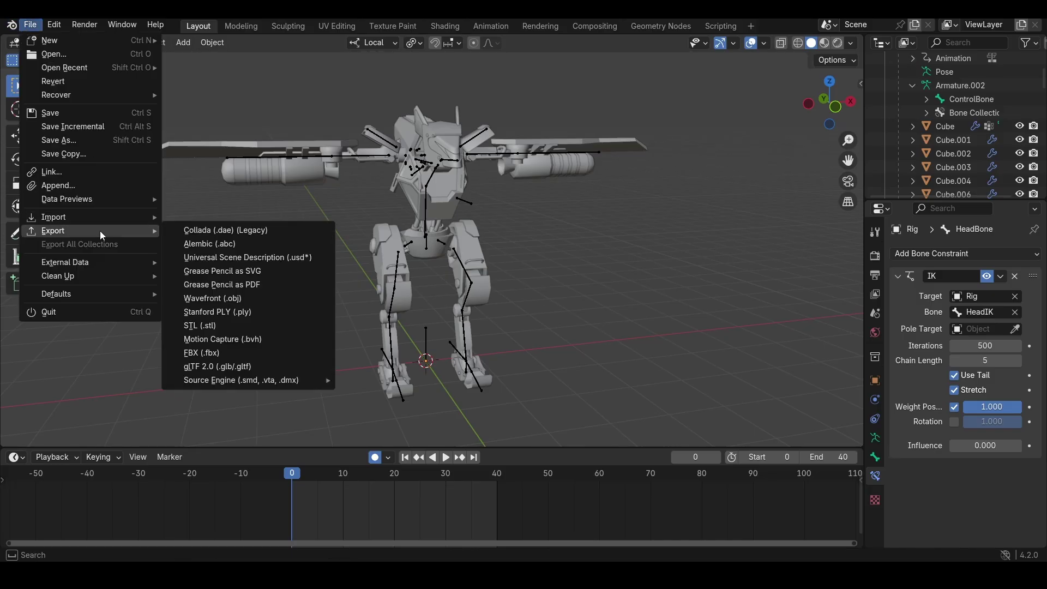
left_click(207, 353)
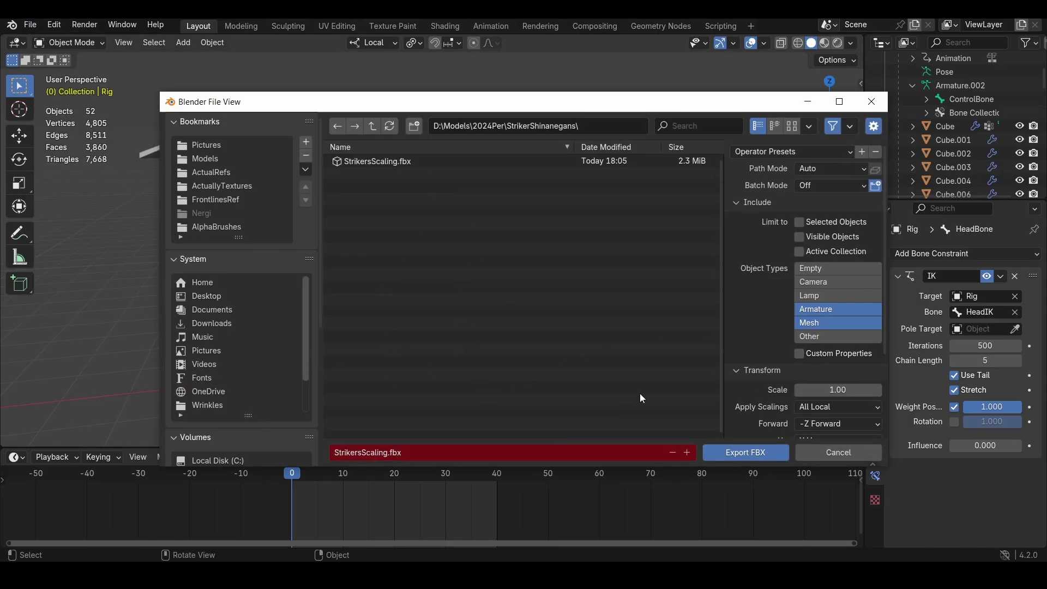
left_click_drag(388, 453, 363, 454)
type("Rig")
key("Return")
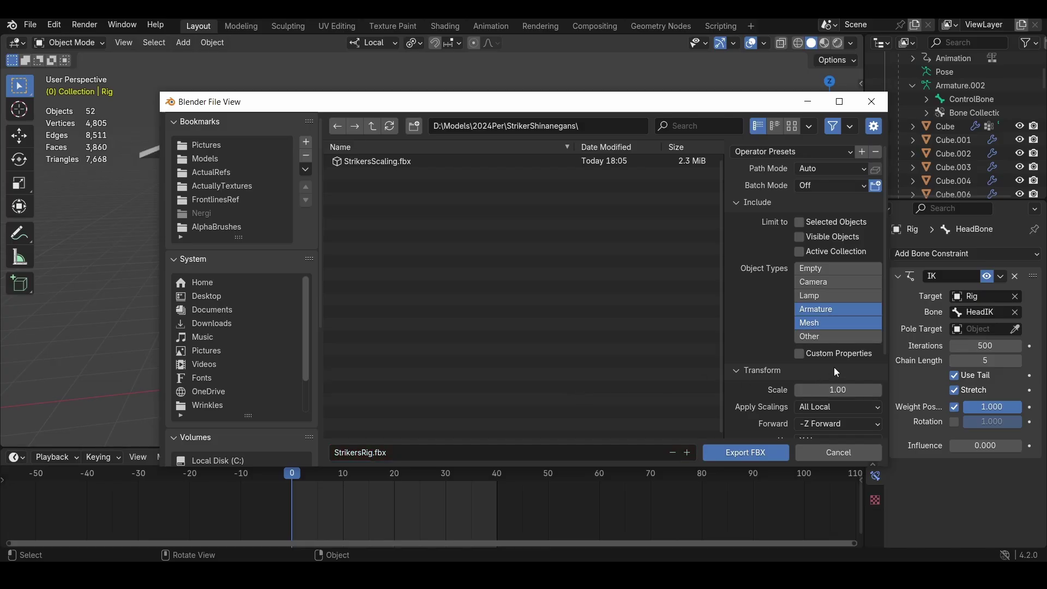
Step: Set the FBX transform scale to 0.03, review the armature and animation options, and export the file
scroll(832, 335, "down", 1)
left_click(835, 363)
type("0.03")
key("Return")
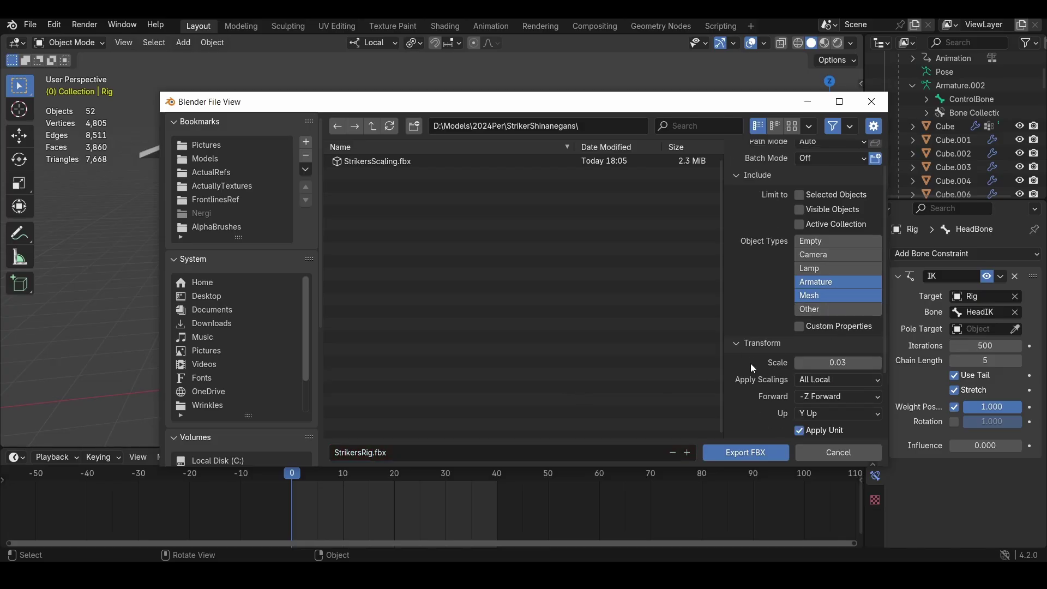
scroll(766, 372, "down", 3)
scroll(781, 410, "up", 3)
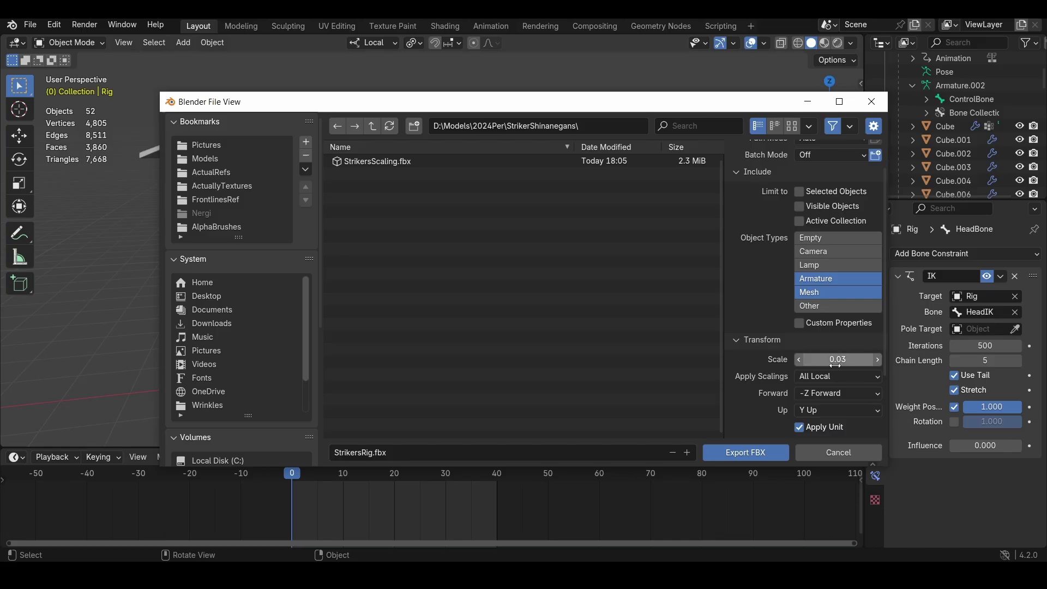
scroll(790, 376, "down", 6)
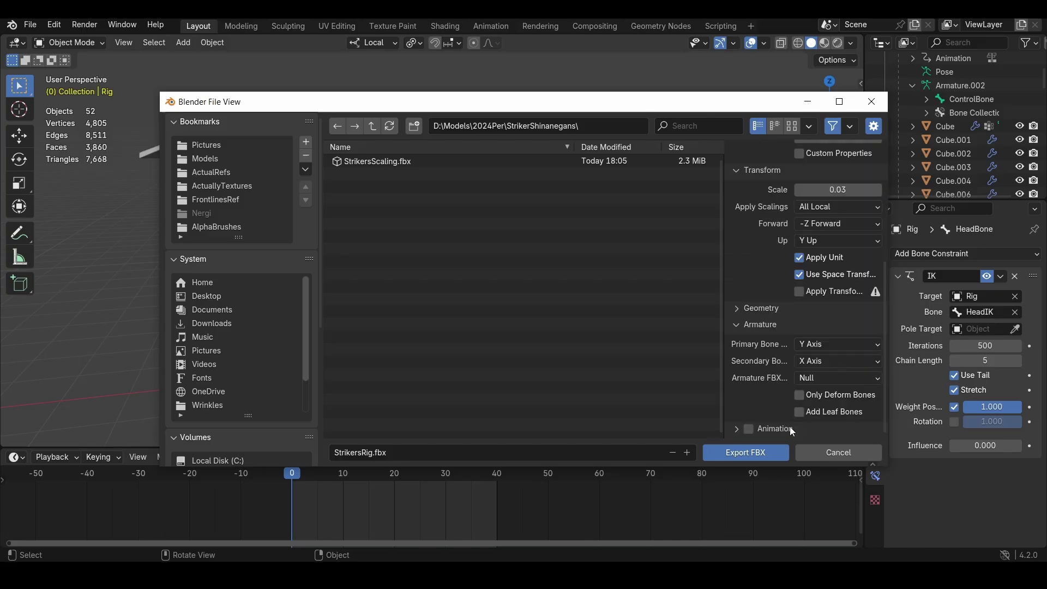
scroll(762, 343, "up", 7)
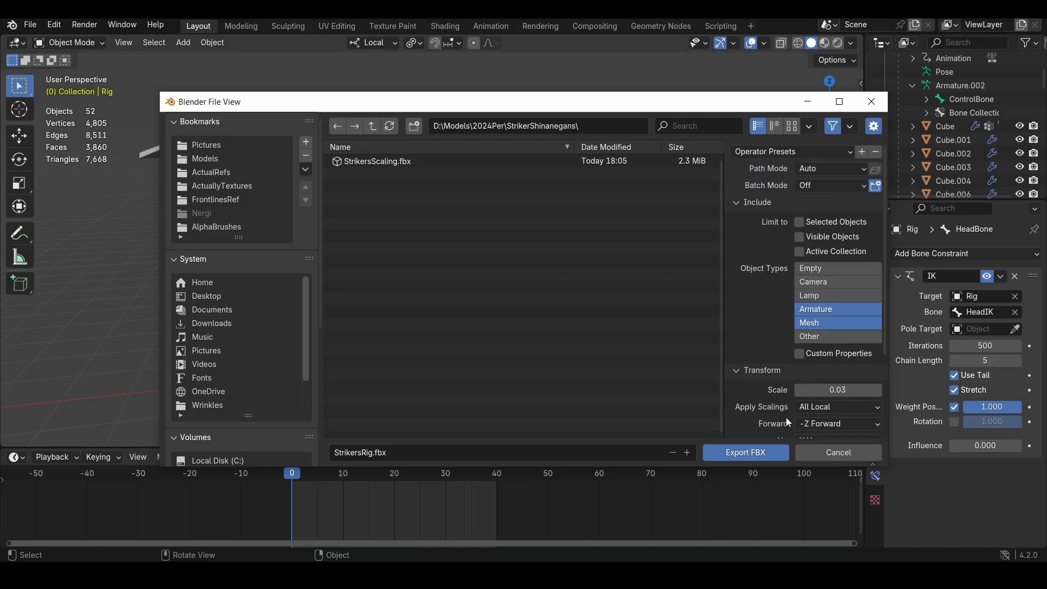
left_click(761, 453)
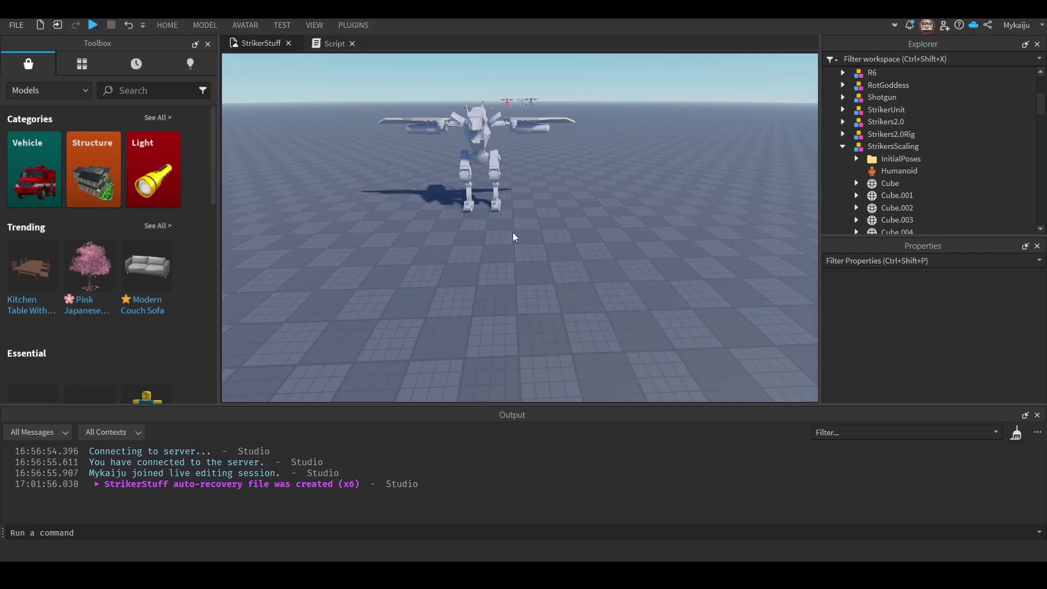
Step: Switch to Roblox Studio and import StrikersRig.fbx into the workspace with the default import settings
right_click_drag(512, 232, 441, 197)
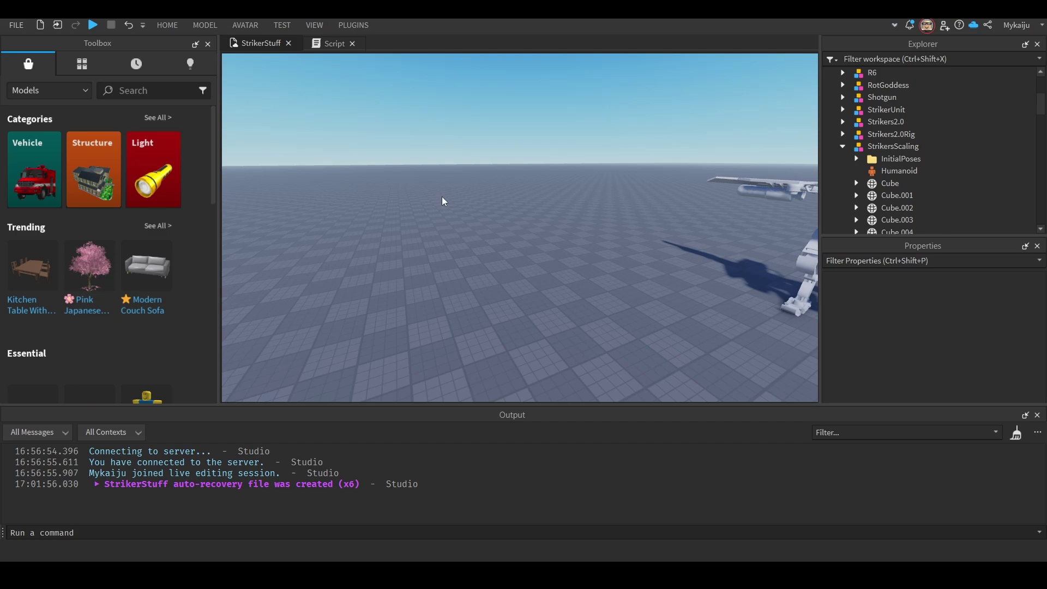
left_click(169, 24)
left_click(430, 74)
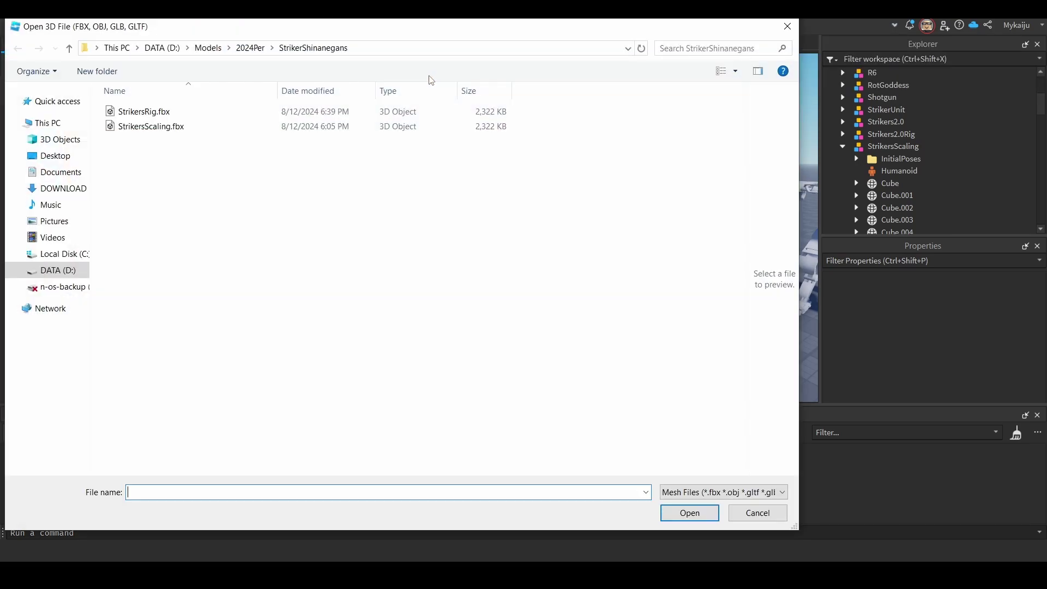
left_click(399, 114)
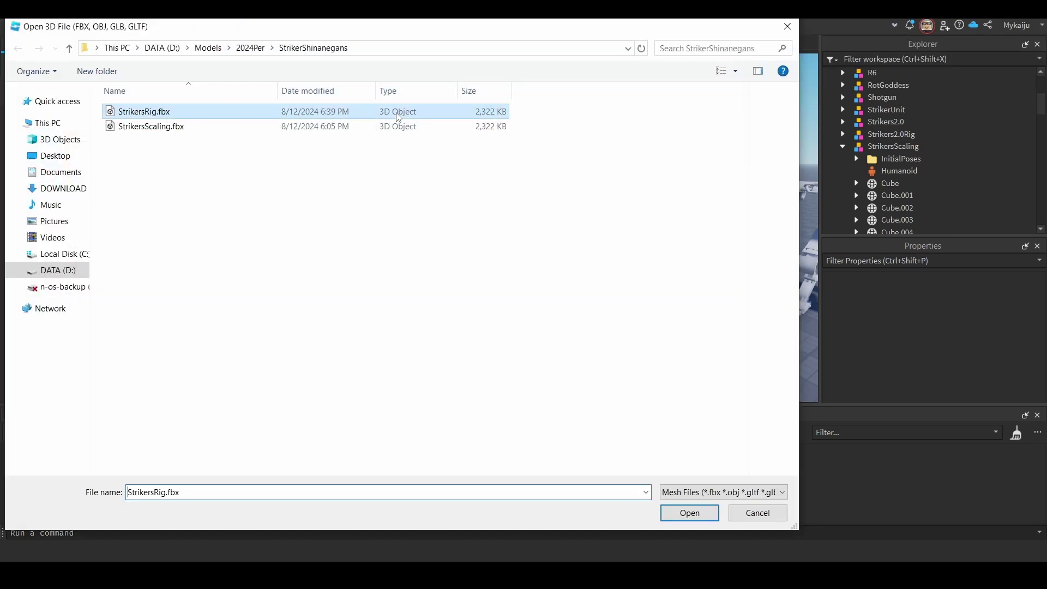
left_click(690, 513)
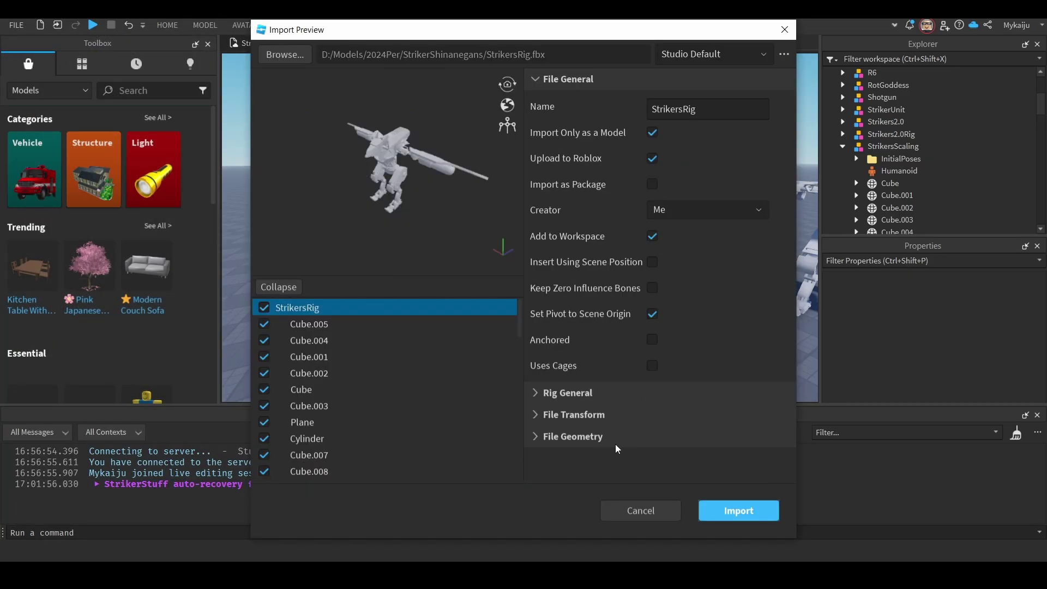
left_click(709, 510)
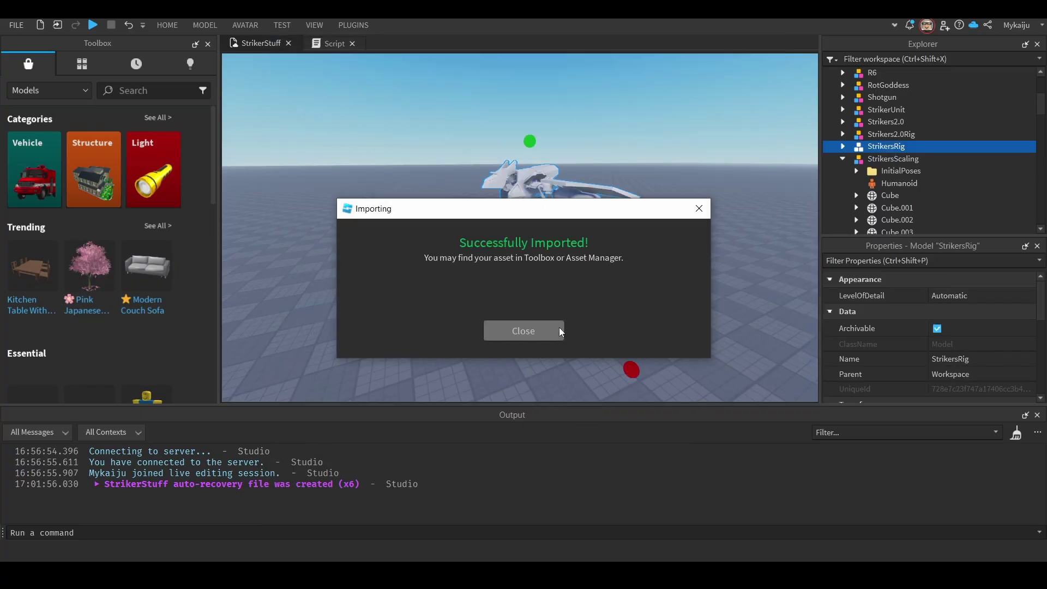
left_click(541, 333)
Step: Focus on the imported StrikersRig model and inspect its feet and root part at ground level
key("a")
right_click_drag(539, 313, 498, 297)
left_click(539, 312)
key("d")
key("w")
left_click(498, 298)
key("f")
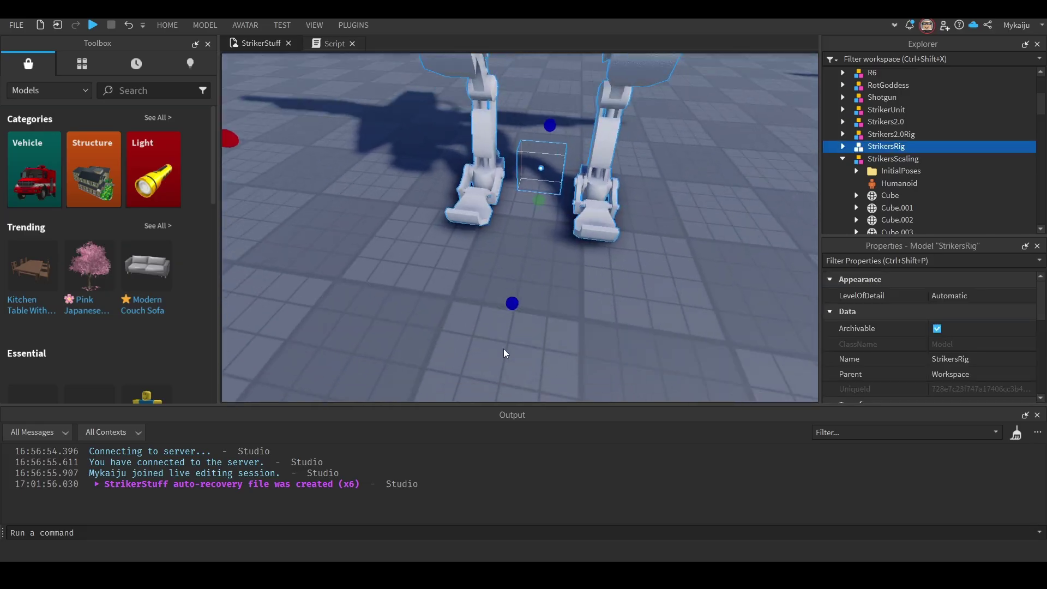
key("s")
key("a")
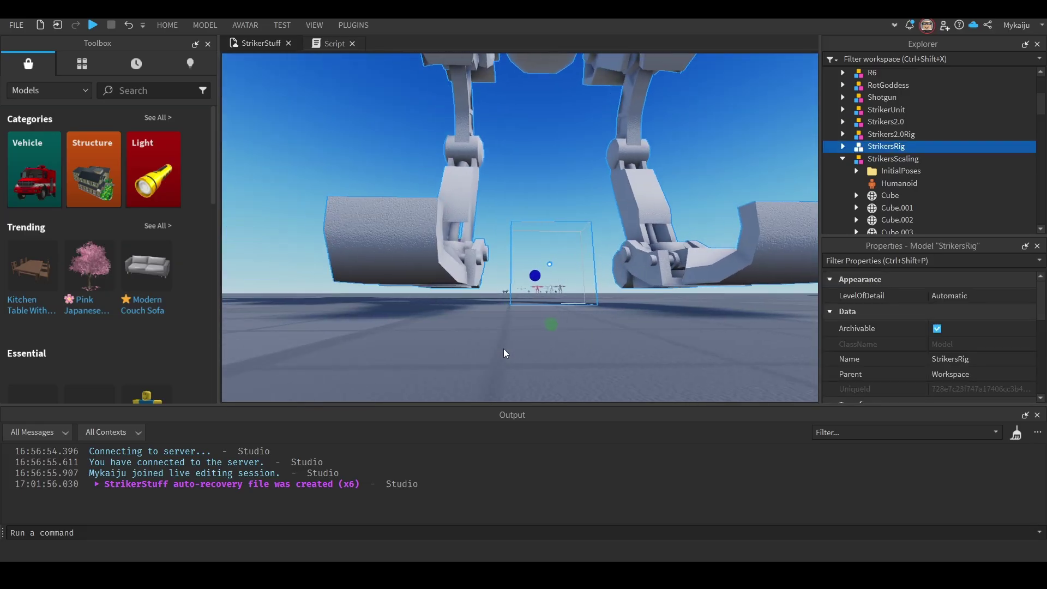
key("w")
key("s")
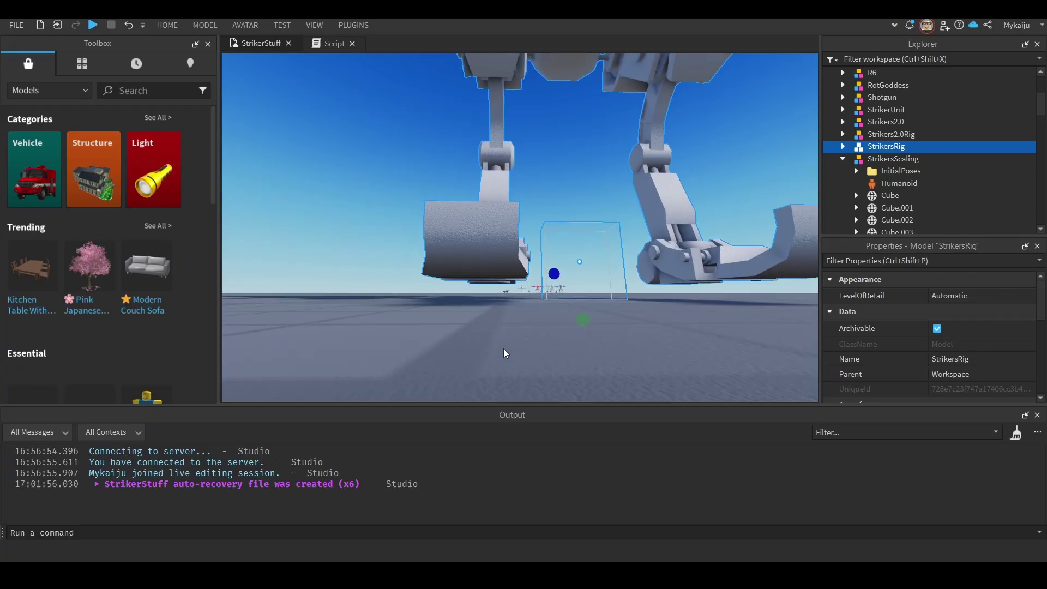
key("d")
key("w")
Step: Examine StrikersRig's root part between the feet from above and the whole rig from a distance
right_click_drag(503, 348, 509, 285)
key("e")
key("s")
key("w")
key("a")
key("d")
key("s")
key("a")
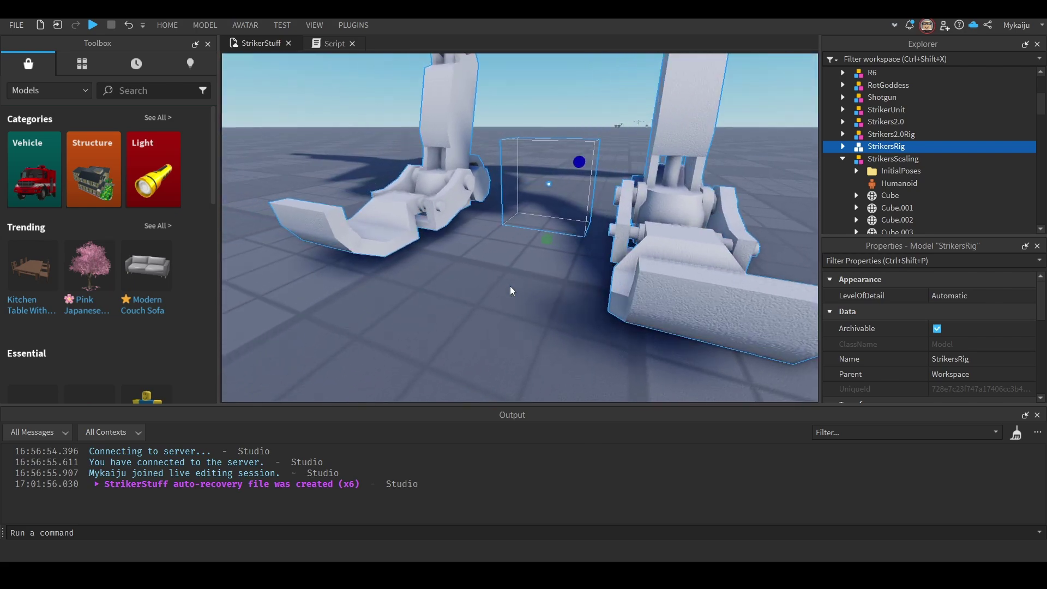
key("a")
key("s")
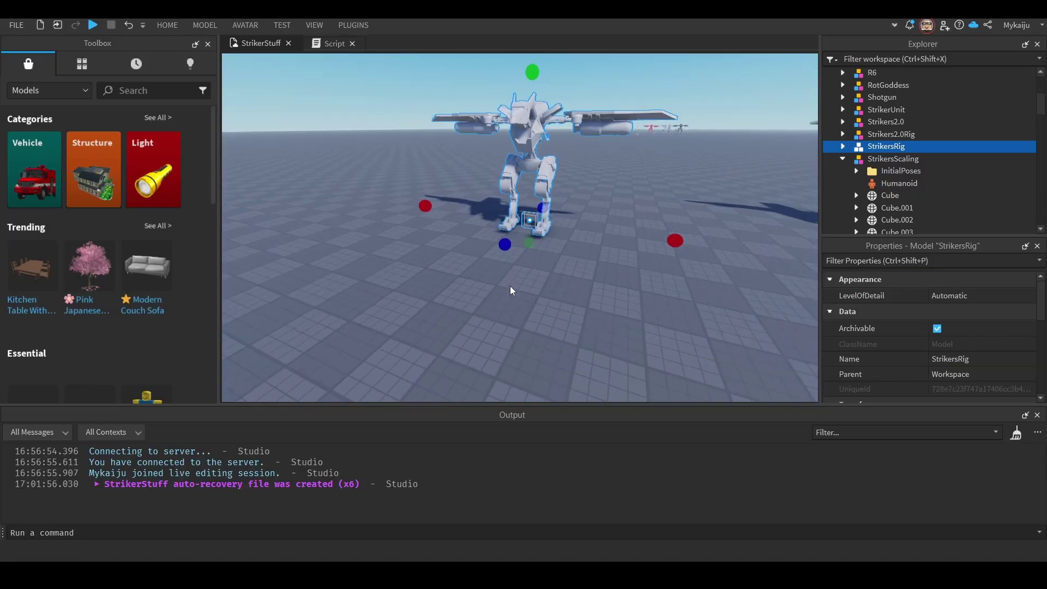
key("d")
key("w")
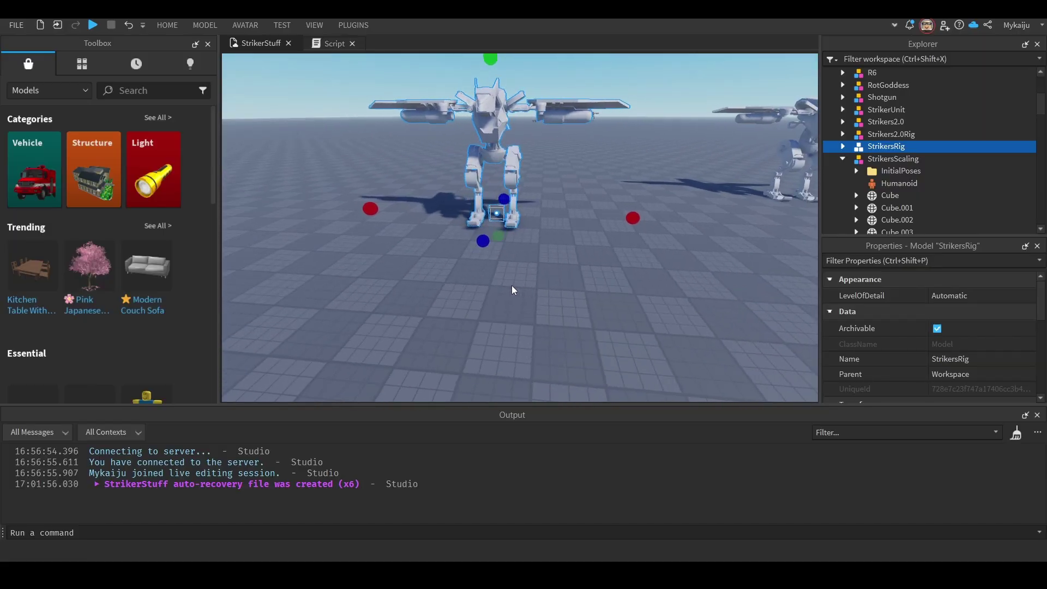
Step: Deselect StrikersRig and compare its size with the StrikersScaling robot standing beside it
key("w")
right_click_drag(574, 244, 574, 244)
key("w")
scroll(573, 247, "down", 5)
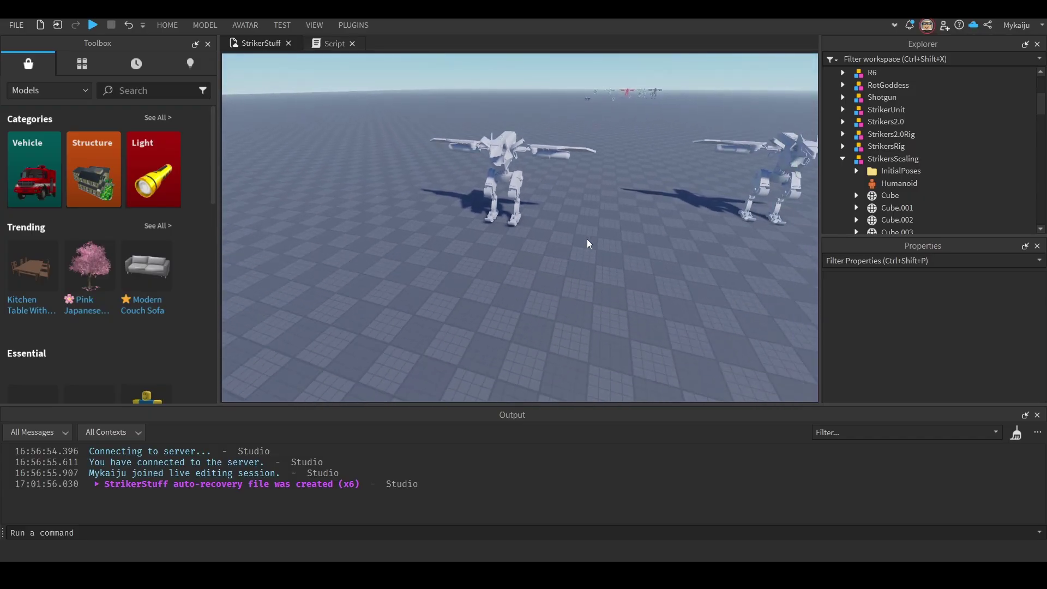
key("w")
key("d")
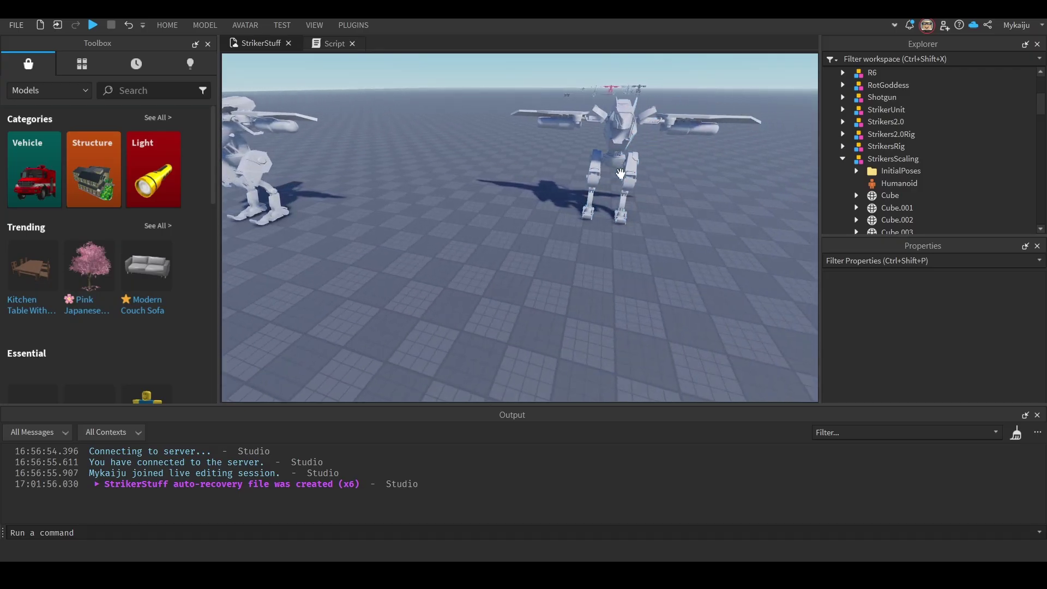
Step: Select all mesh parts of the StrikersScaling model, from Cube through Plane
left_click(603, 171)
key("f")
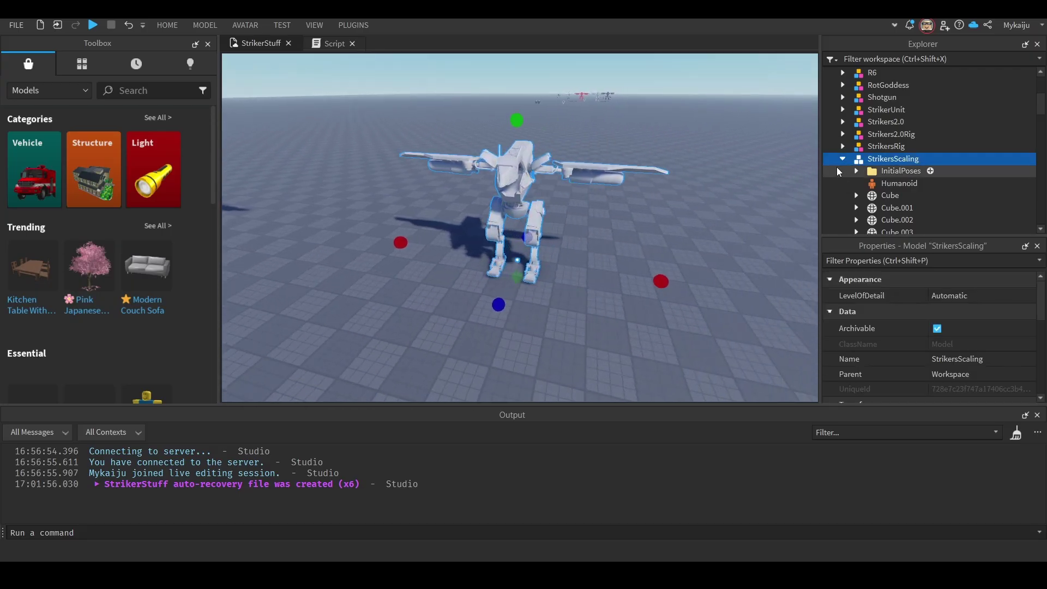
left_click(960, 195)
left_click_drag(1041, 104, 1041, 197)
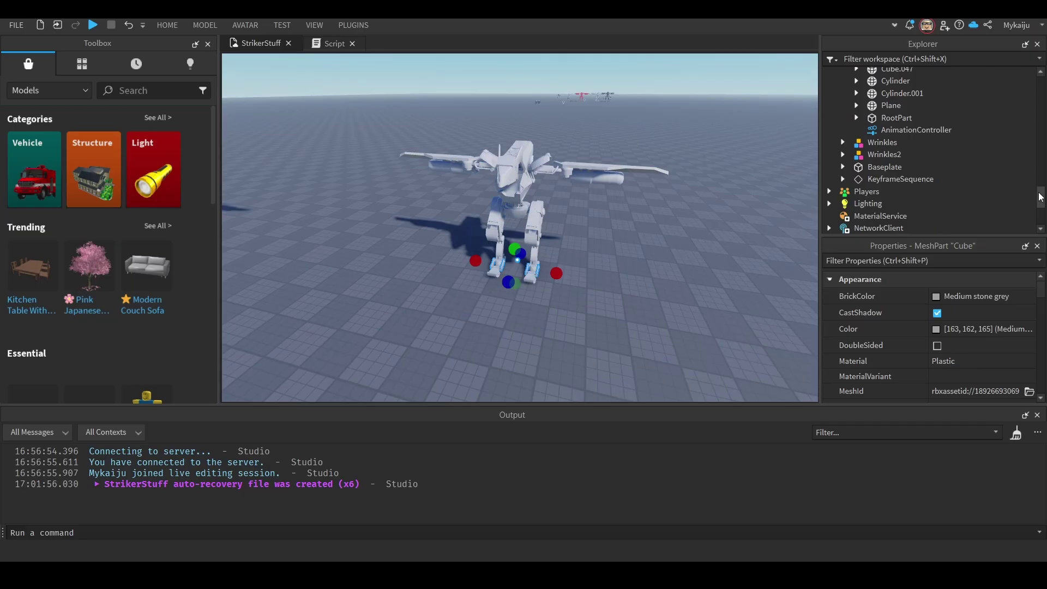
left_click(886, 108, "shift")
Step: Try colouring the selected StrikersScaling mesh parts red and undo the colour change
left_click(935, 330)
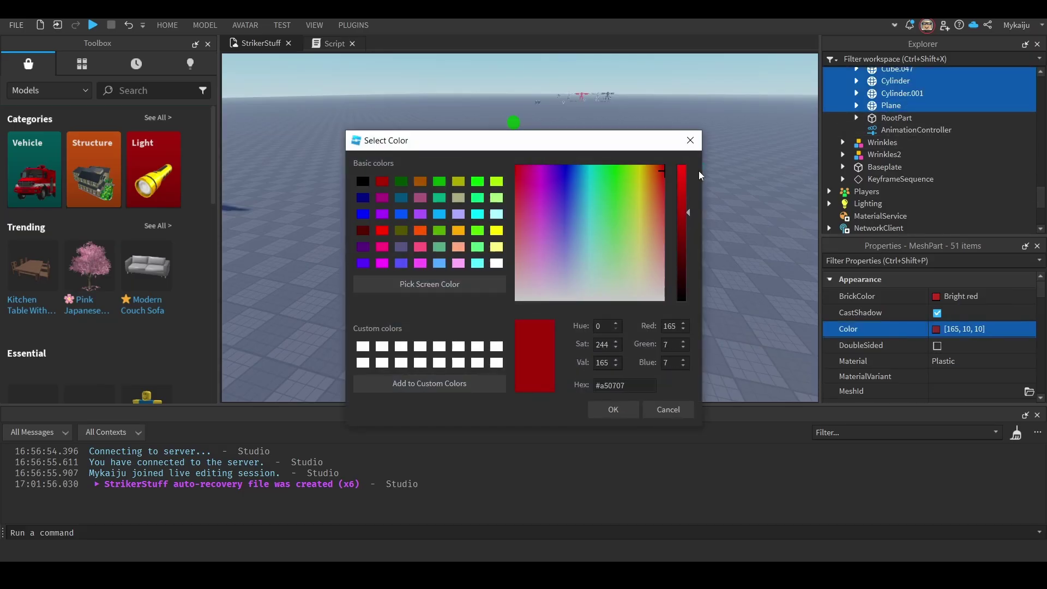
left_click(613, 410)
left_click(816, 300)
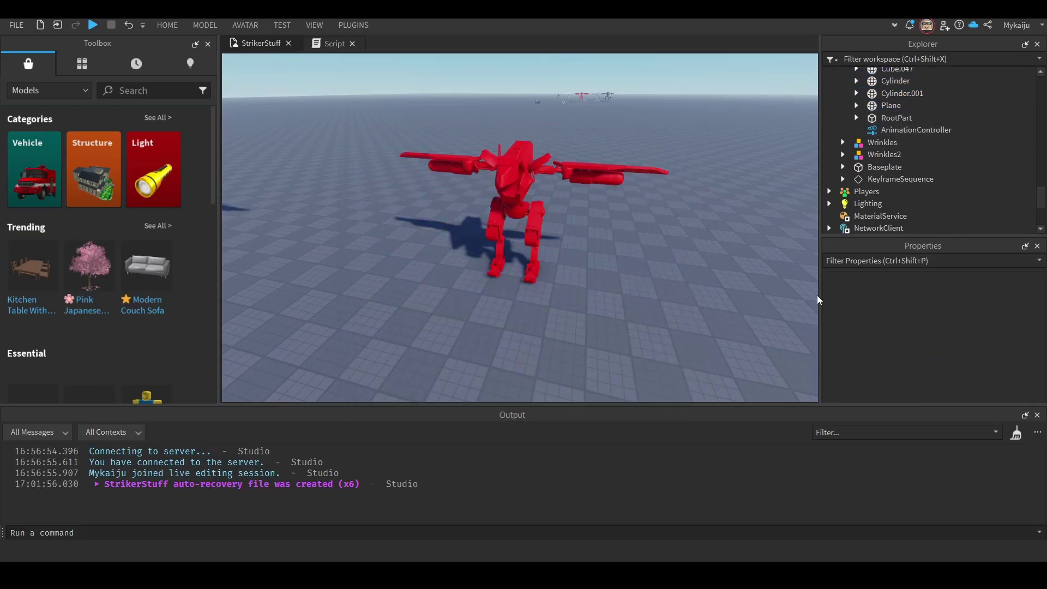
key("ctrl+z")
Step: Set the colour of the StrikersScaling mesh parts to blue [0, 14, 217] and deselect them
left_click(936, 329)
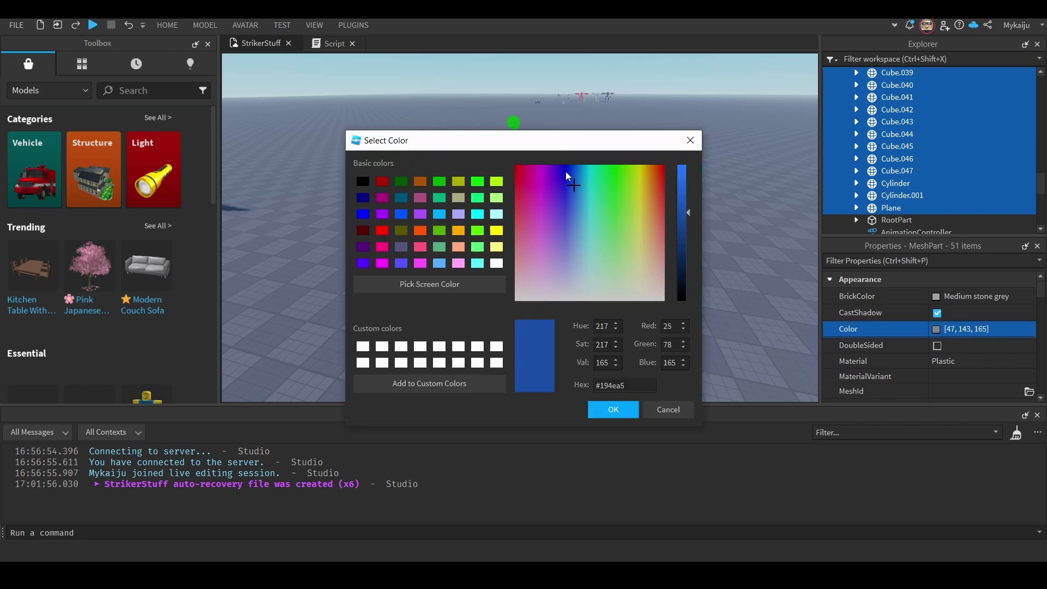
left_click(612, 410)
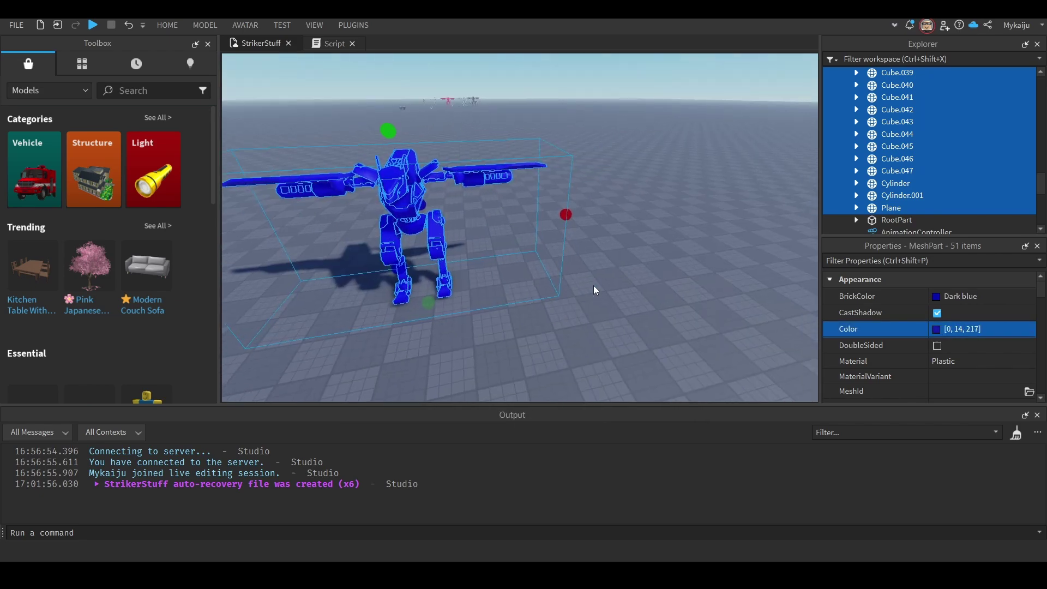
left_click(605, 282)
Step: Inspect the blue StrikersScaling robot from several sides and distances
right_click_drag(675, 224, 648, 242)
key("w")
key("a")
key("d")
key("s")
key("d")
key("a")
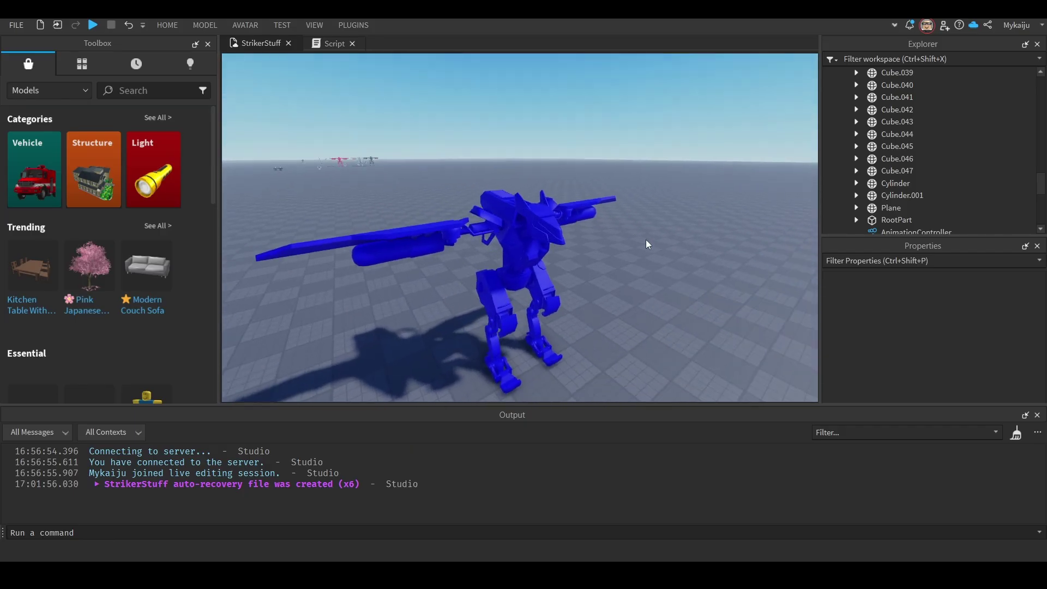
scroll(545, 258, "up", 3)
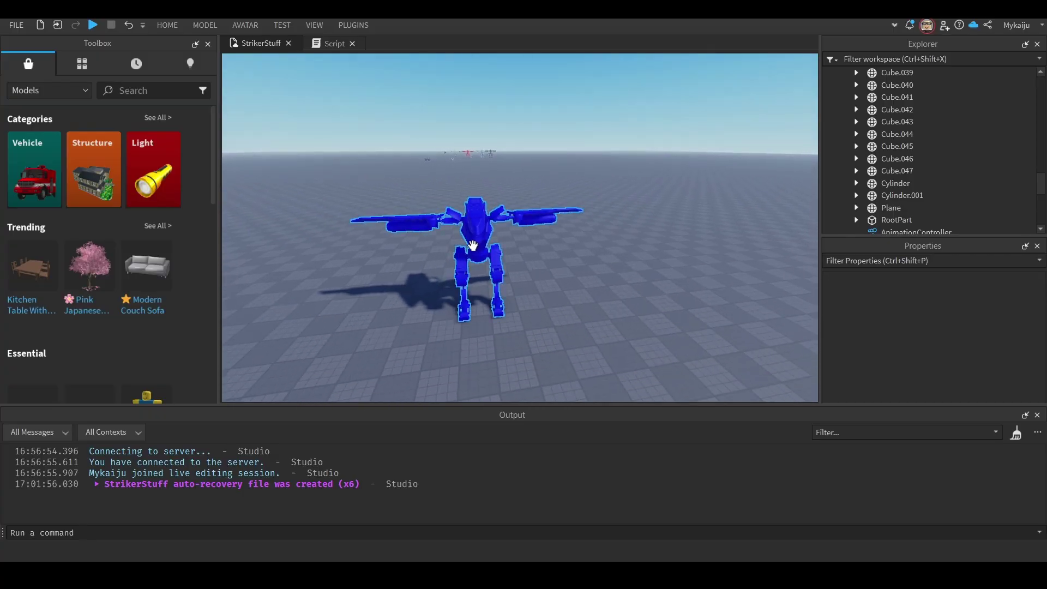
Step: Inspect the uncoloured StrikersRig robot from near and far for comparison with the blue one
left_click_drag(664, 246, 701, 243)
left_click(504, 282)
right_click_drag(503, 282, 503, 282)
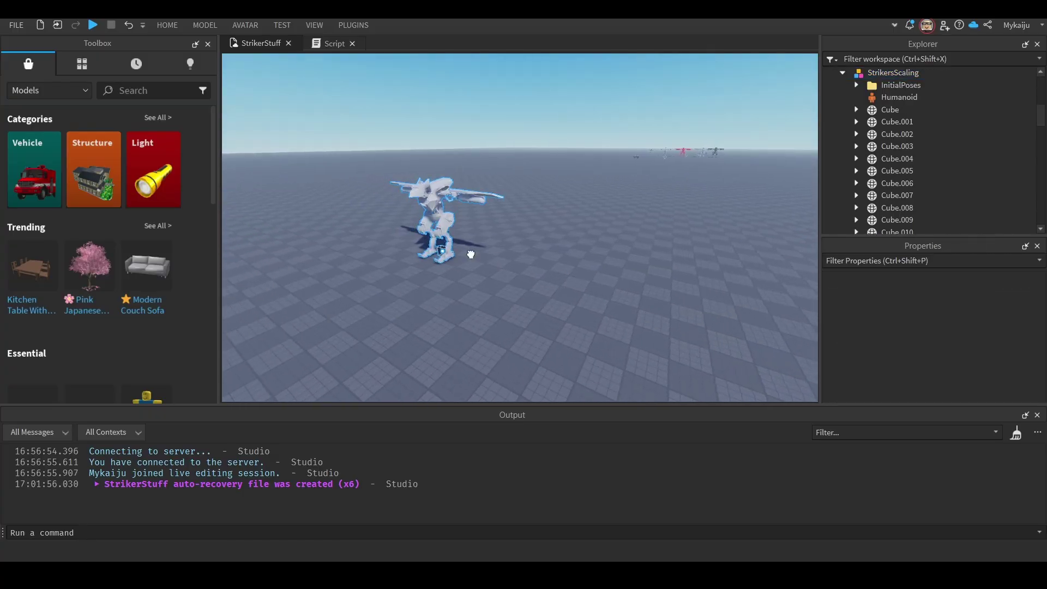
left_click_drag(471, 255, 640, 335)
left_click(659, 342)
right_click_drag(659, 341, 659, 341)
key("w")
right_click_drag(533, 243, 536, 248)
scroll(533, 243, "down", 3)
scroll(534, 244, "up", 4)
scroll(533, 245, "down", 4)
scroll(533, 246, "up", 6)
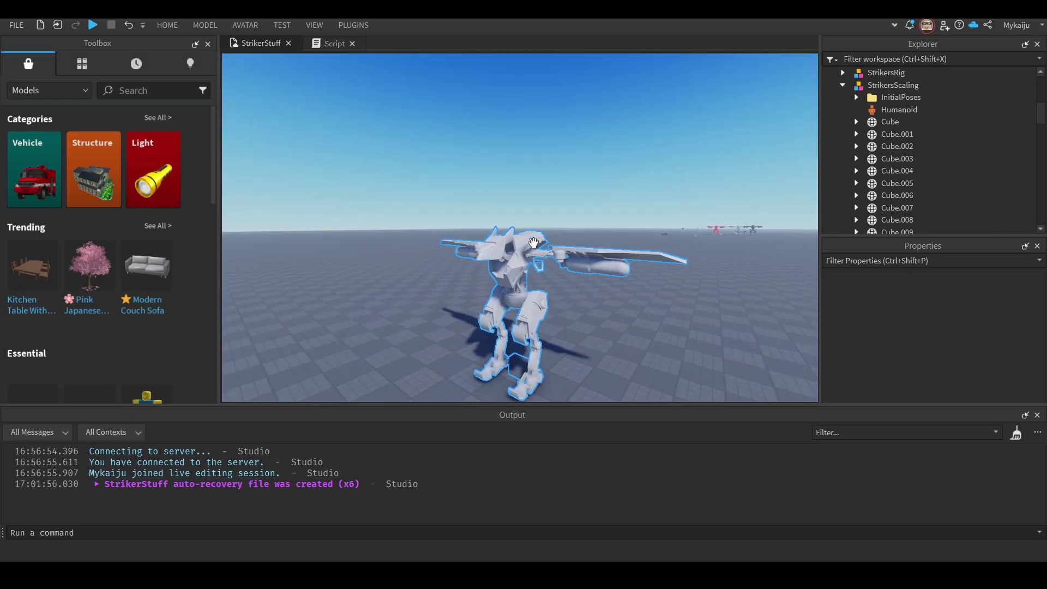
Step: Examine the uncoloured robot's head and torso up close, select the StrikersRig model and check its Scale property
scroll(533, 242, "down", 2)
scroll(532, 243, "up", 3)
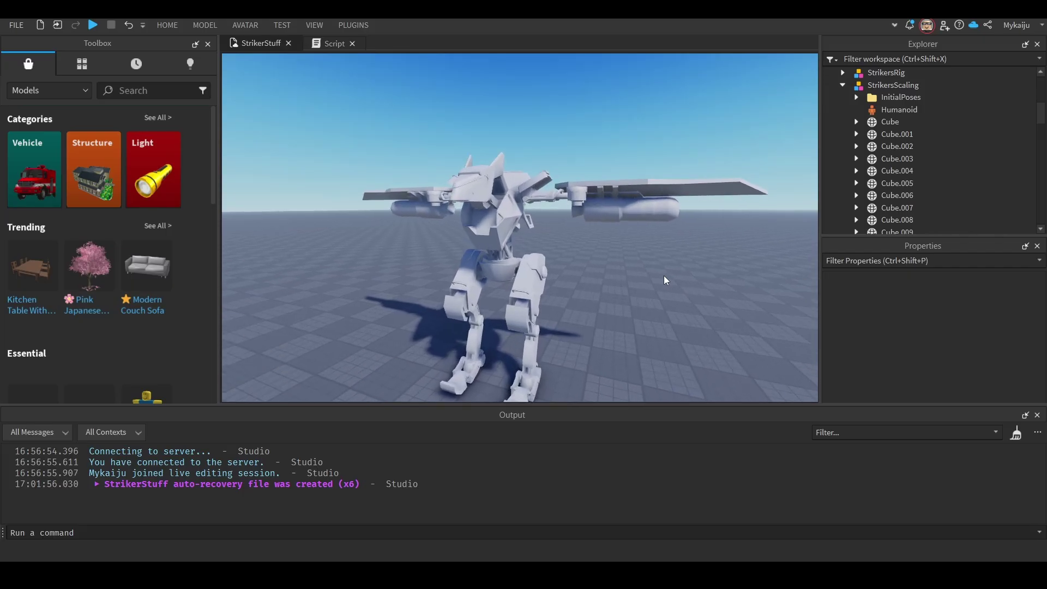
scroll(664, 277, "up", 4)
right_click_drag(664, 277, 661, 273)
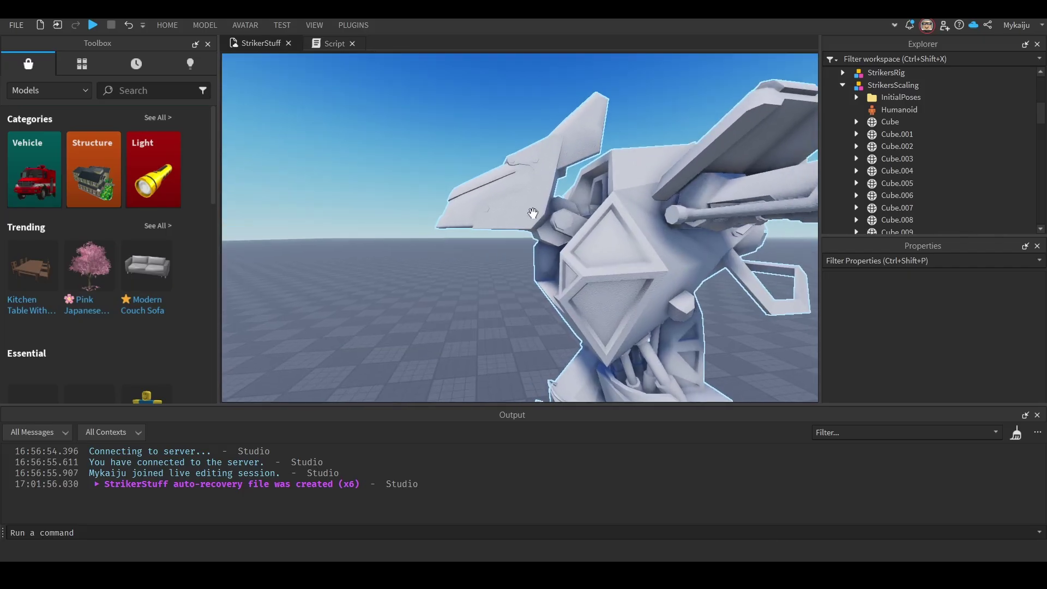
scroll(532, 214, "up", 3)
left_click(612, 268)
scroll(965, 327, "down", 5)
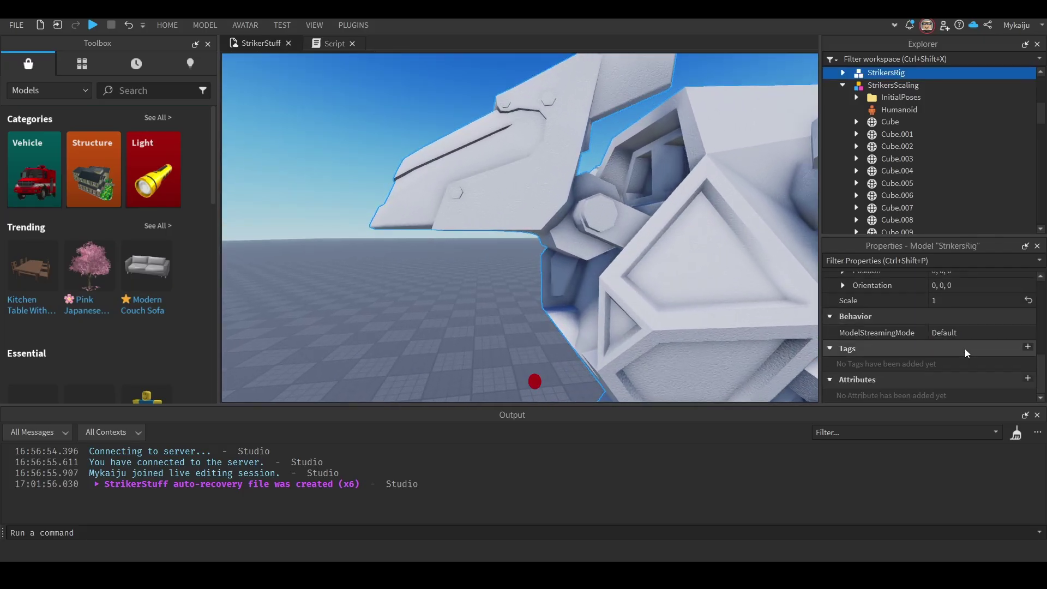
Step: View the StrikersRig robot from the front, deselect it and compare it with the blue StrikersScaling robot from a distance
key("a")
right_click_drag(680, 269, 678, 282)
key("a")
scroll(678, 282, "down", 4)
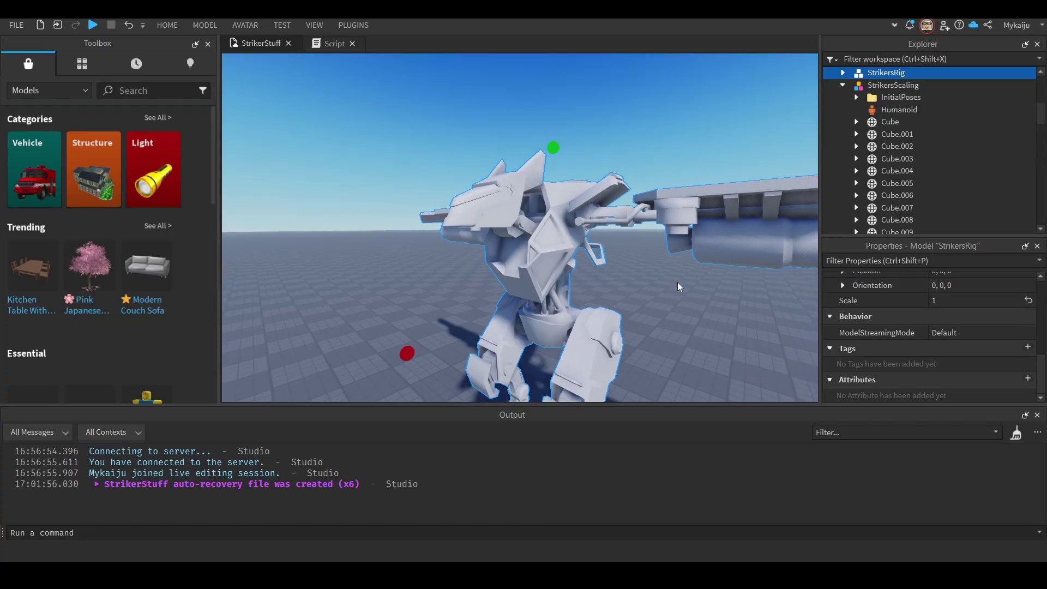
right_click_drag(671, 295, 670, 297)
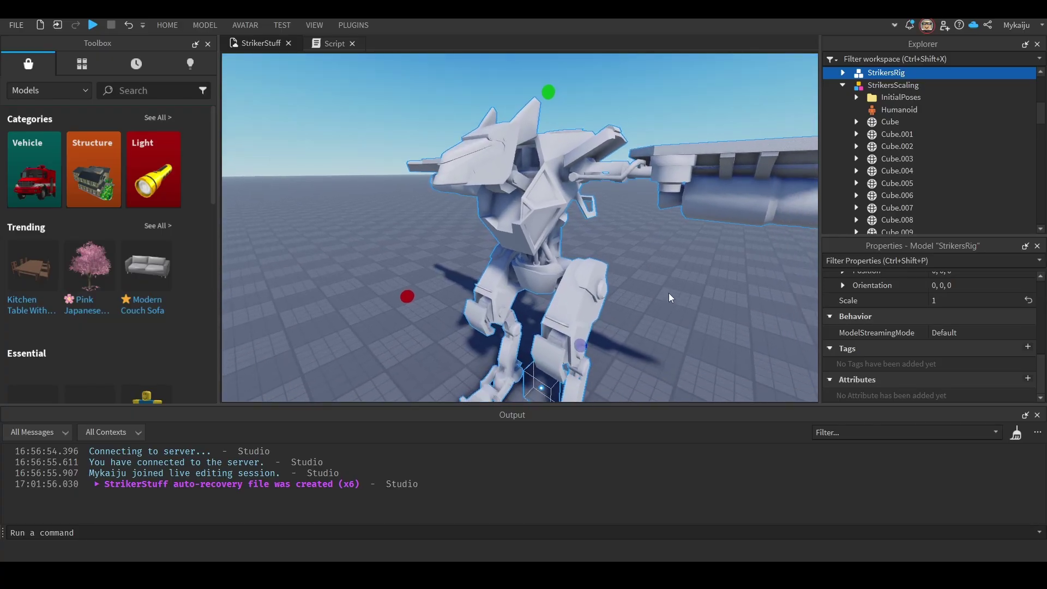
left_click(647, 304)
scroll(648, 304, "down", 10)
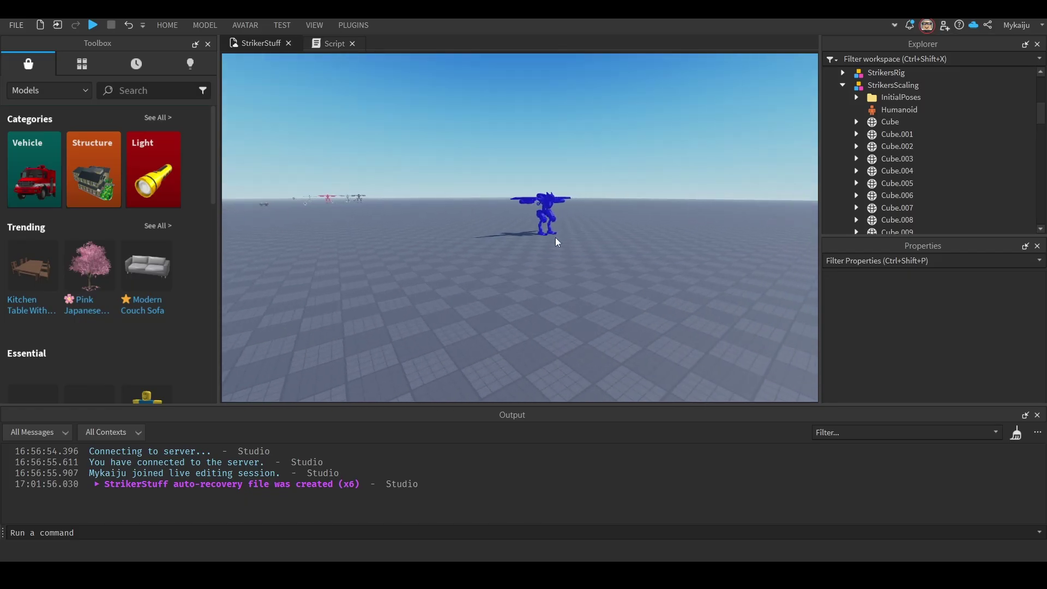
scroll(541, 234, "up", 5)
right_click_drag(541, 235, 542, 235)
scroll(542, 247, "up", 2)
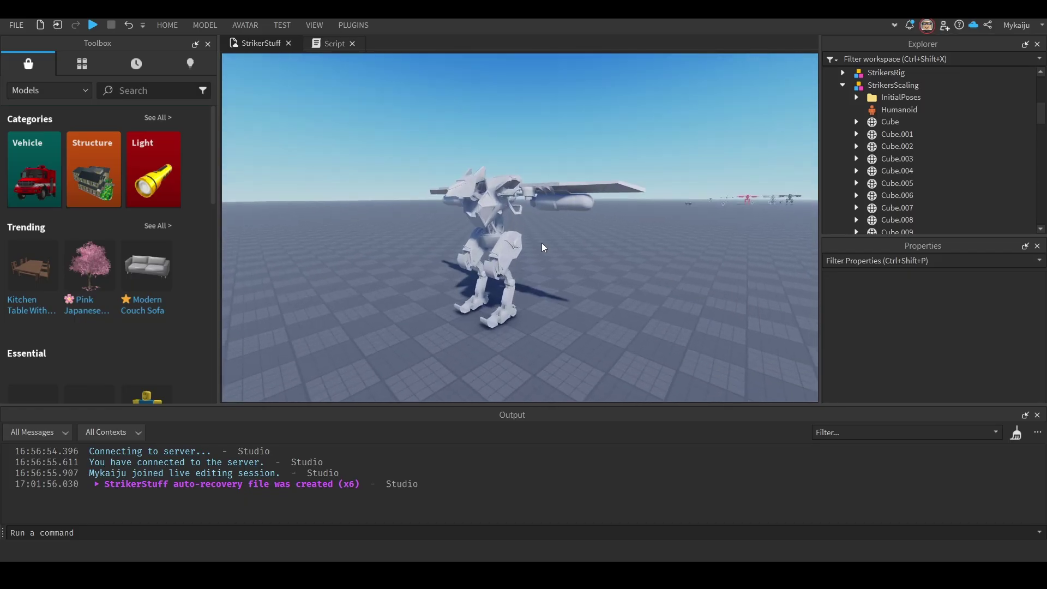